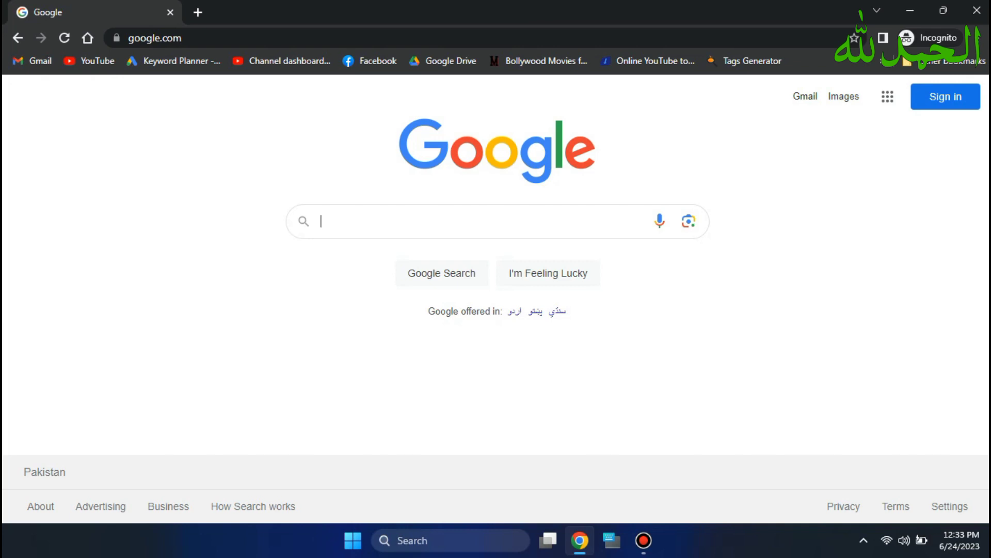
- Search Google for 'Kali linux' to reach the official kali.org homepage
click(443, 221)
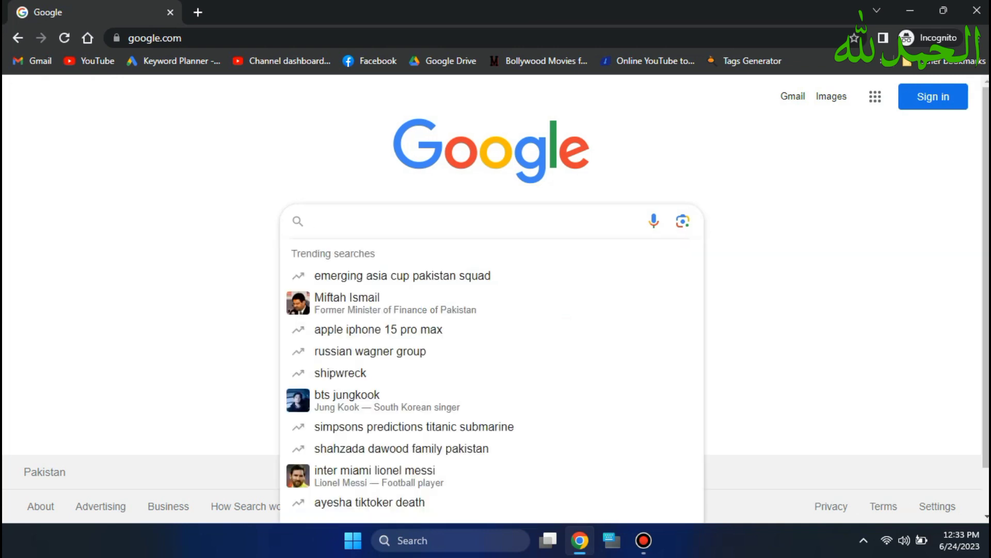
text(Kali)
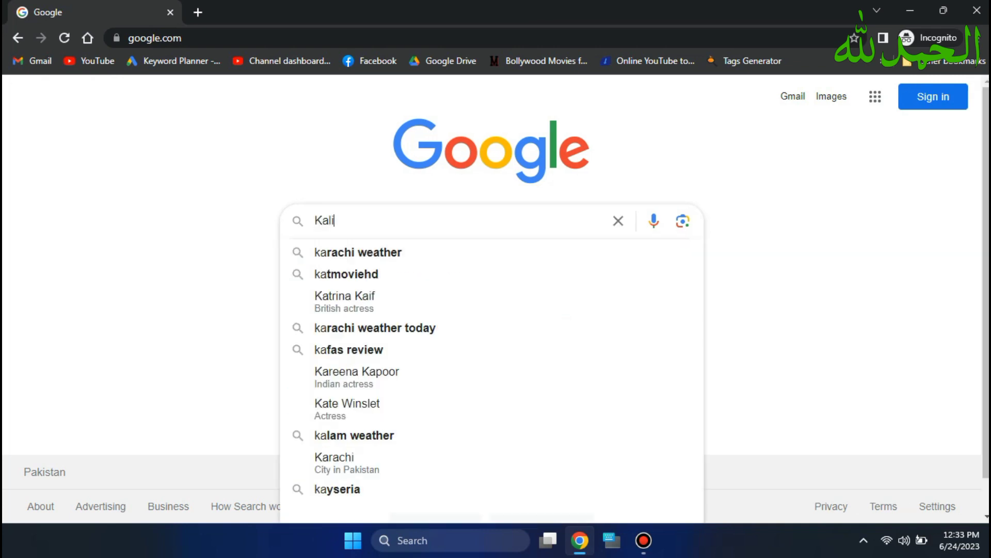
text( linux)
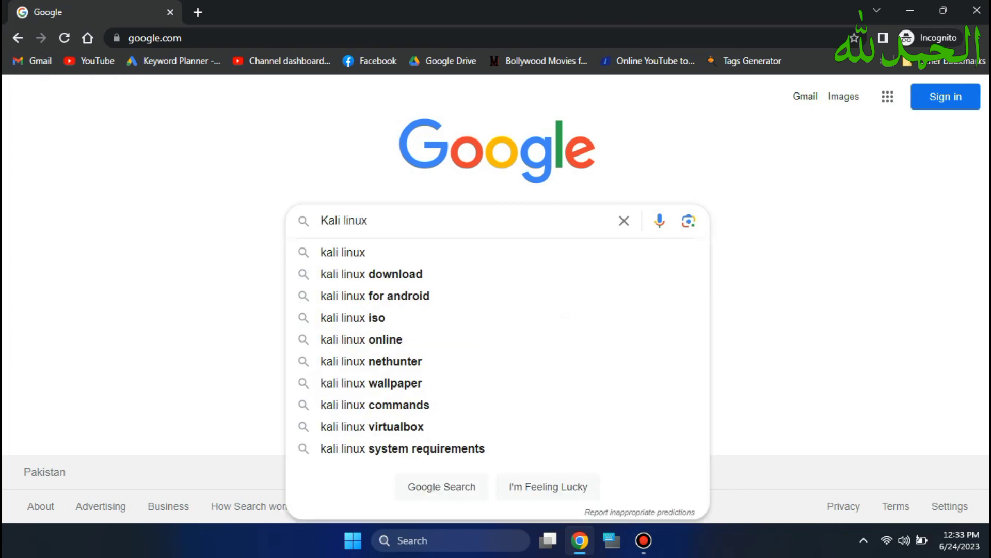
key(Return)
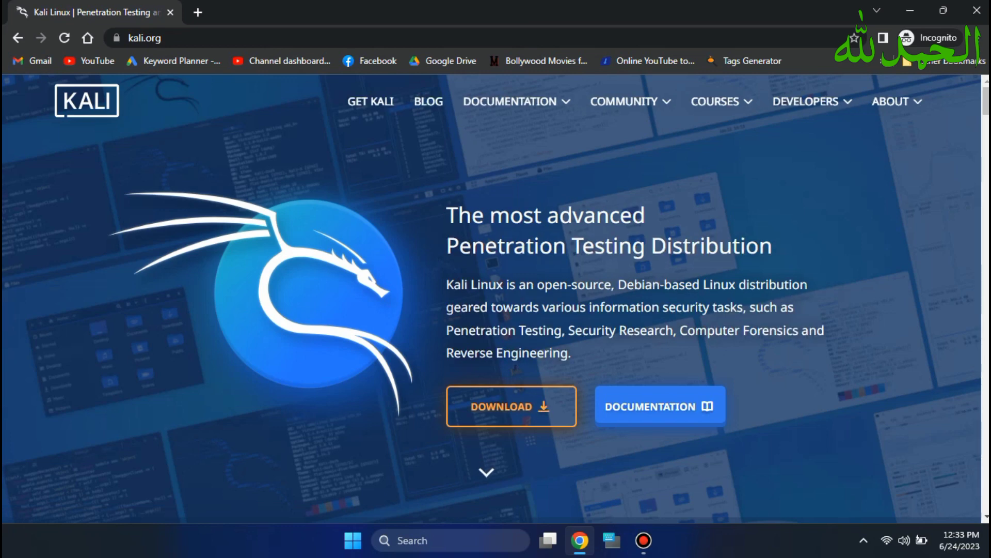
- Go to the Get Kali page's installer images, comparing 32-bit and 64-bit
click(511, 408)
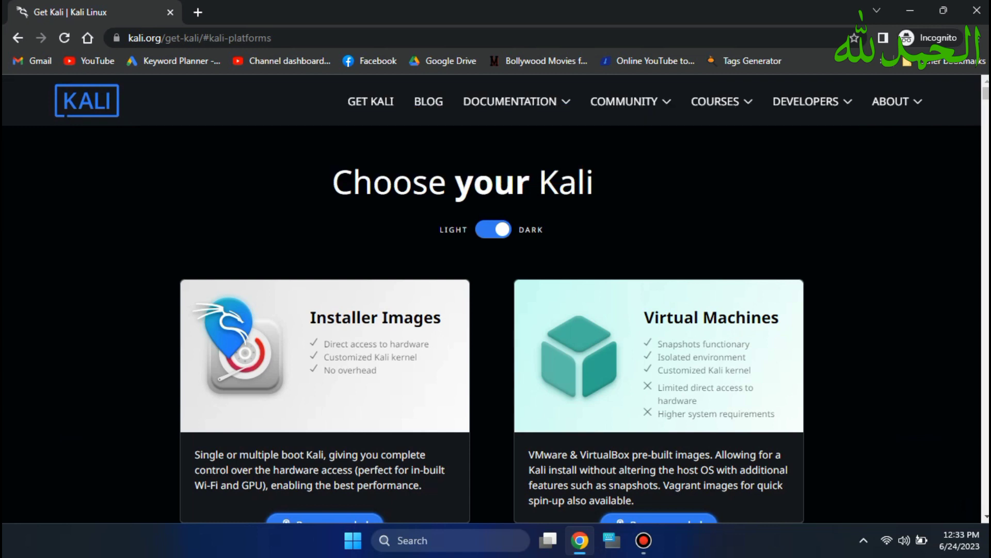
scroll(492, 299, down, 1)
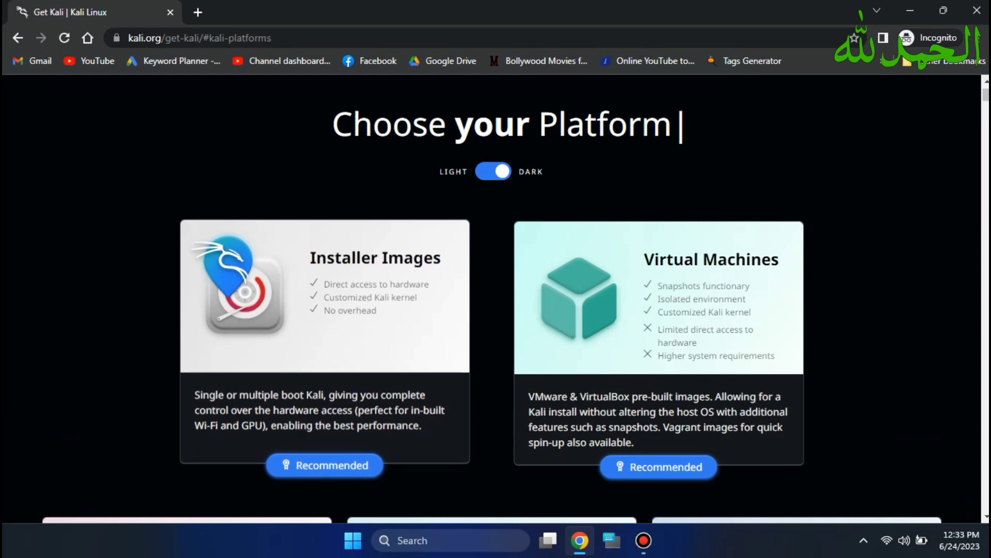
click(324, 294)
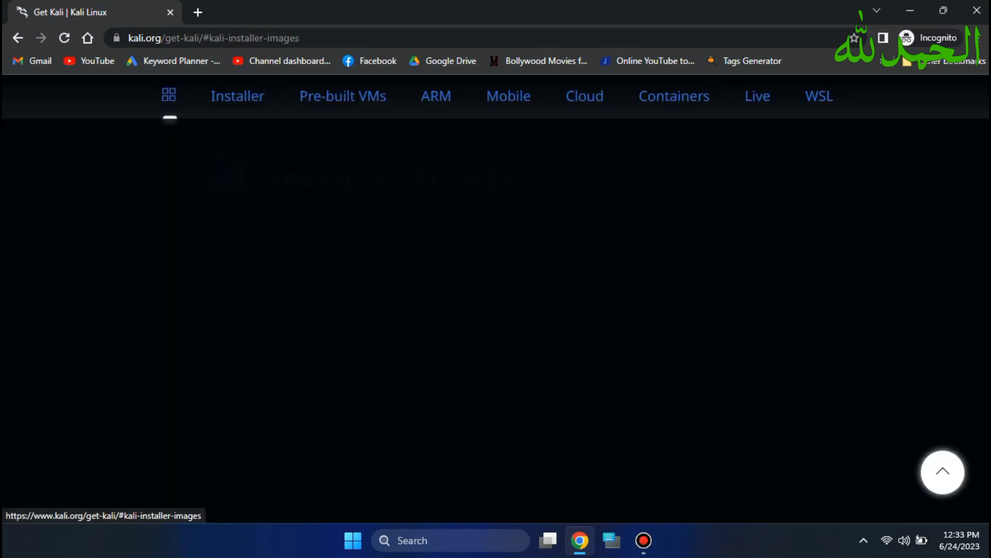
scroll(492, 299, down, 1)
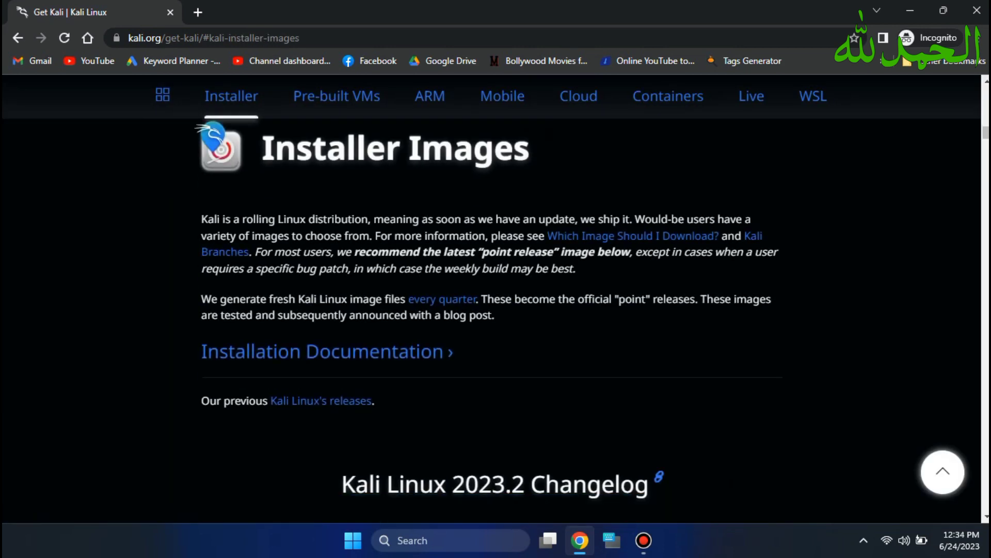
scroll(492, 299, down, 5)
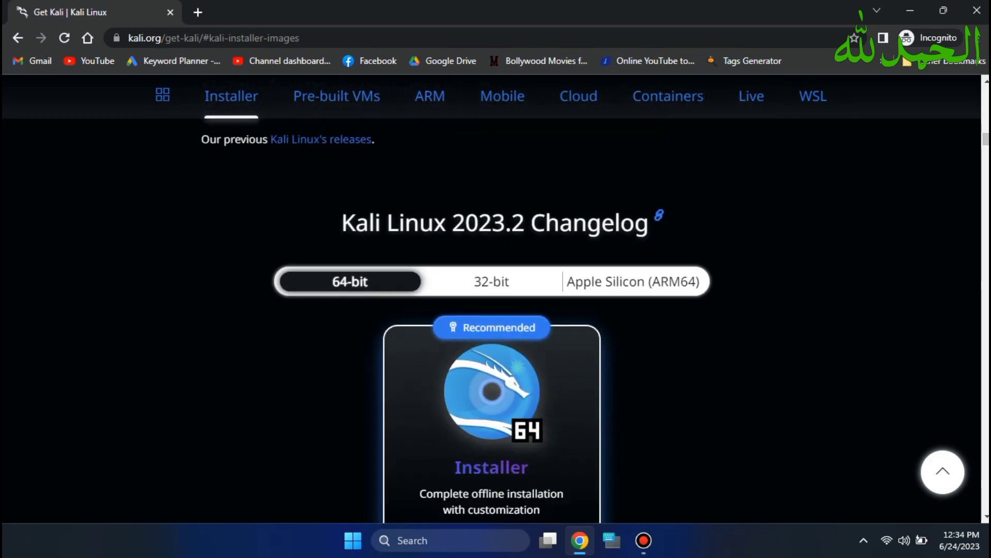
scroll(492, 299, down, 3)
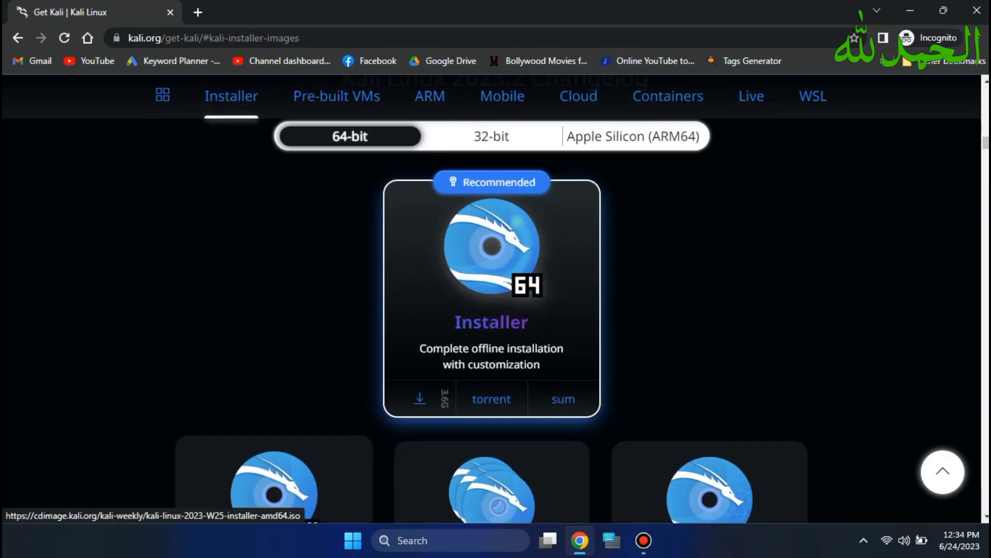
click(491, 137)
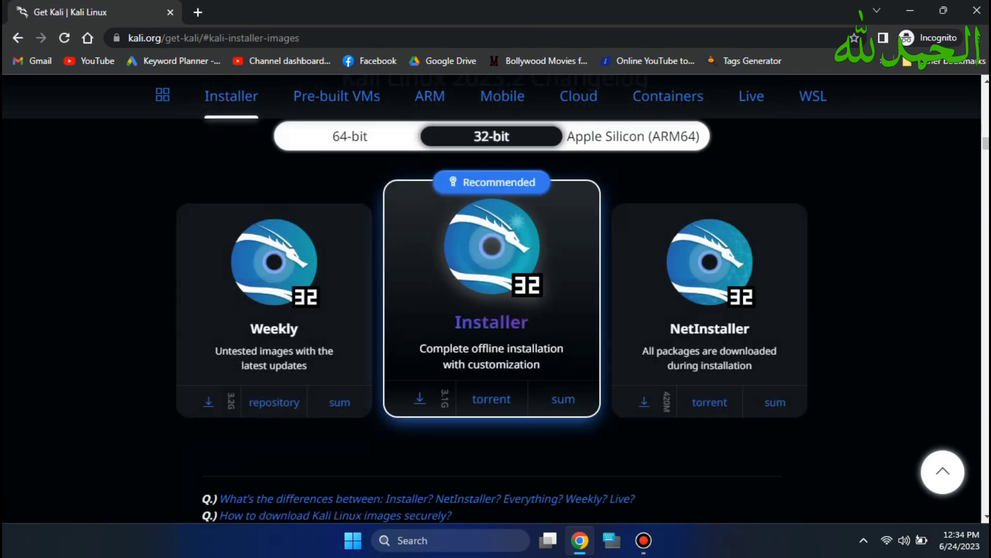
click(350, 136)
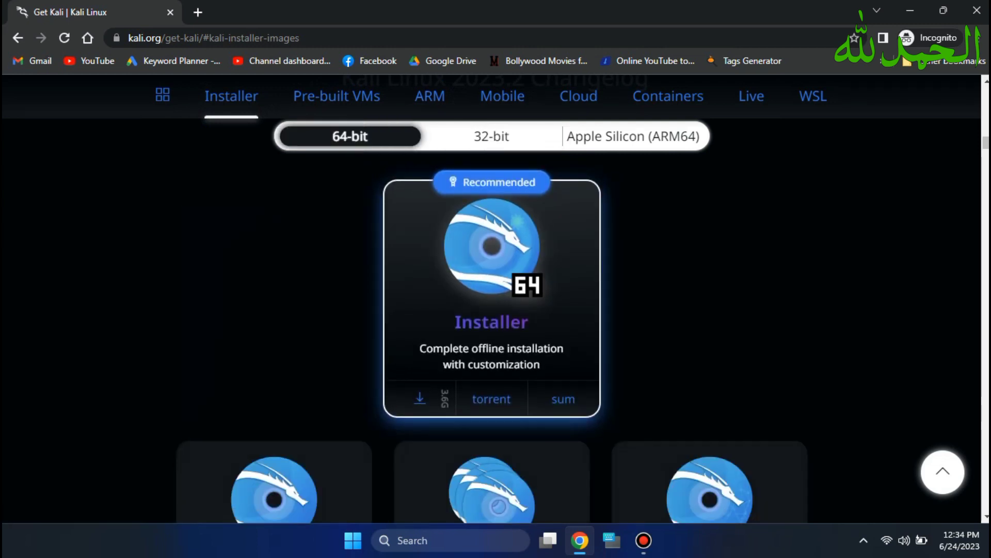
scroll(492, 300, down, 1)
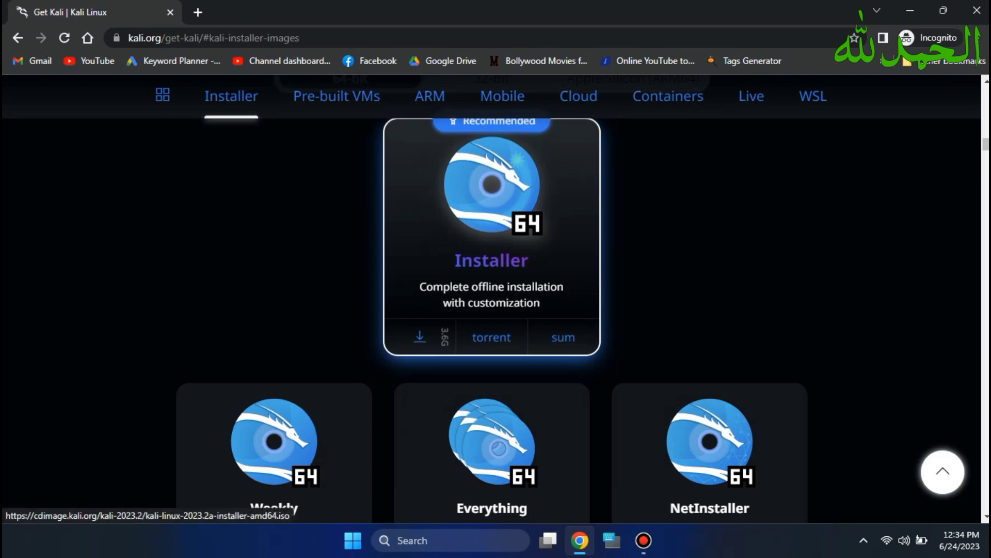
- Start downloading the 64-bit Kali 2023.2a installer ISO, then cancel the download
click(419, 337)
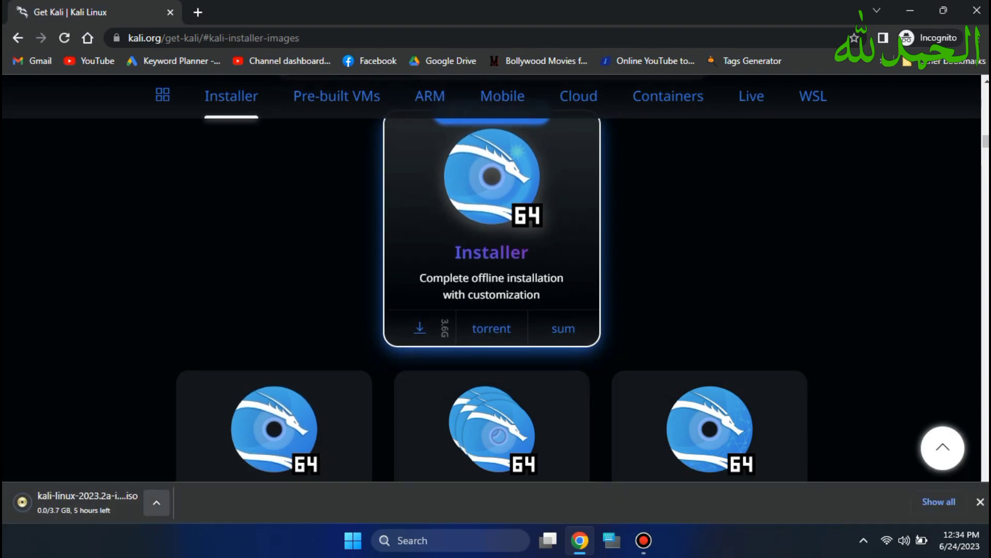
click(156, 502)
click(182, 475)
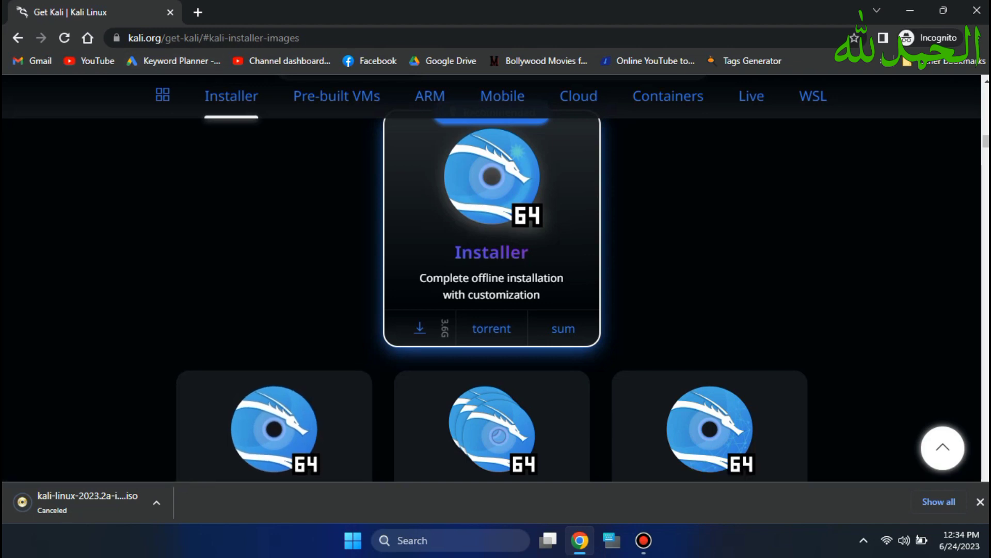
key(ctrl+l)
- Search Google for 'virtual box' from the address bar
text(v)
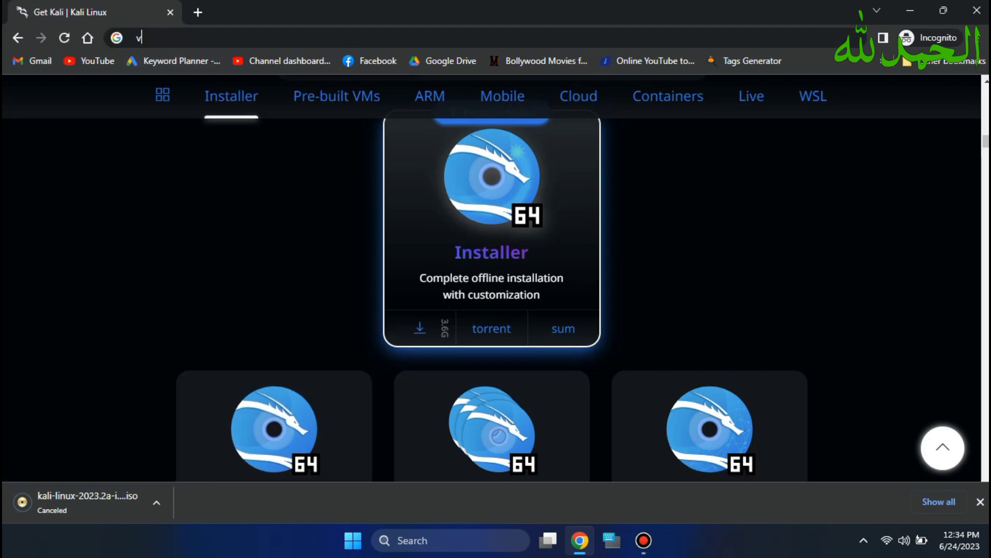
text(irt)
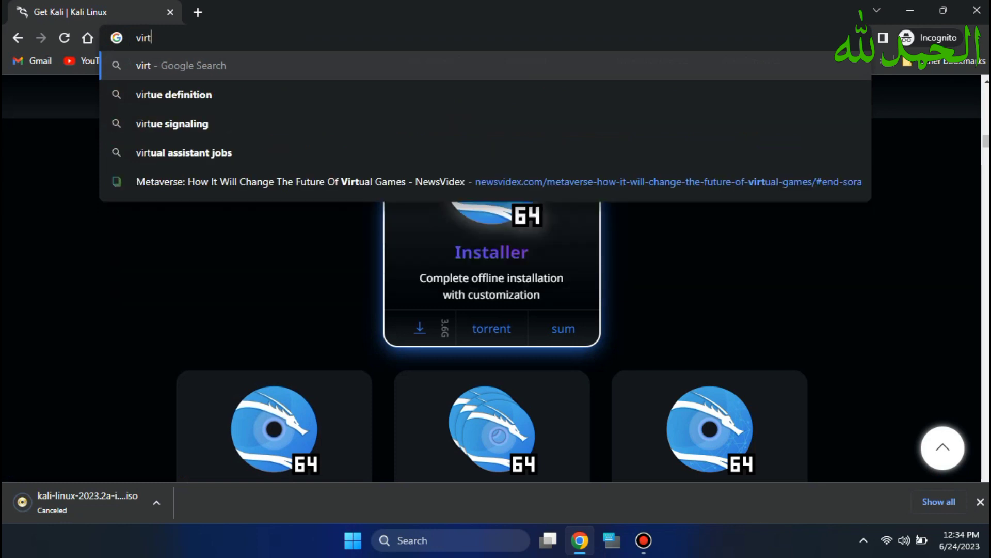
text(ual bo)
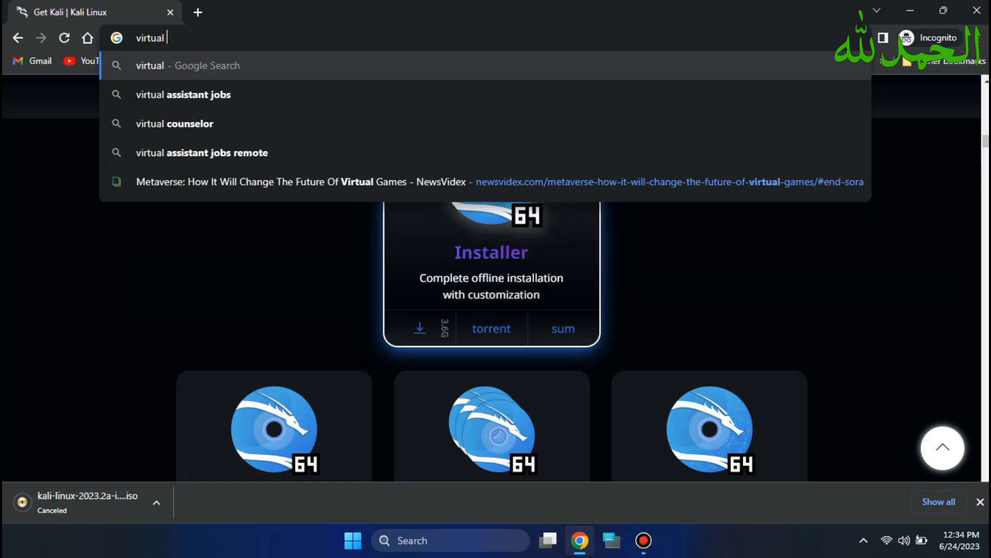
text(x)
key(Return)
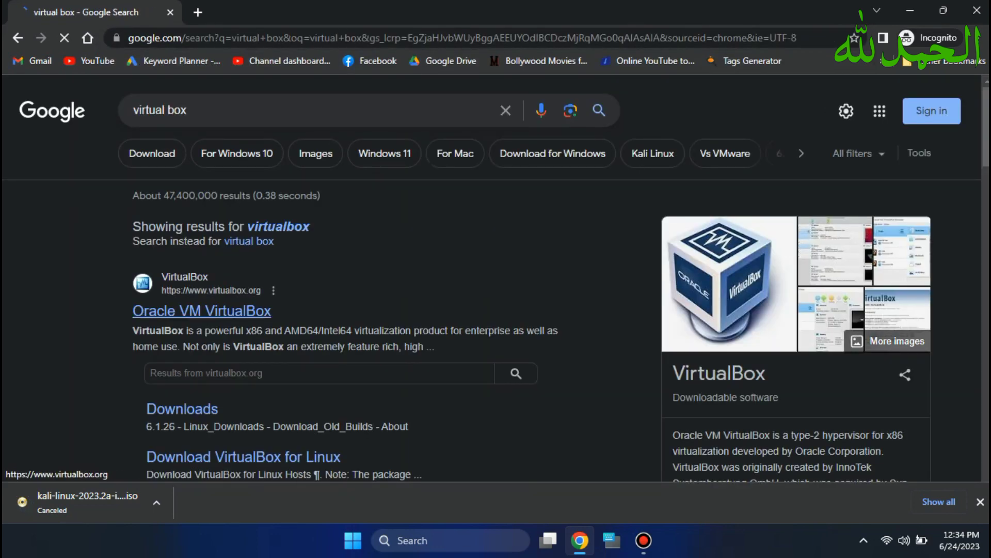
- Open the official VirtualBox website and go to its downloads page
click(201, 310)
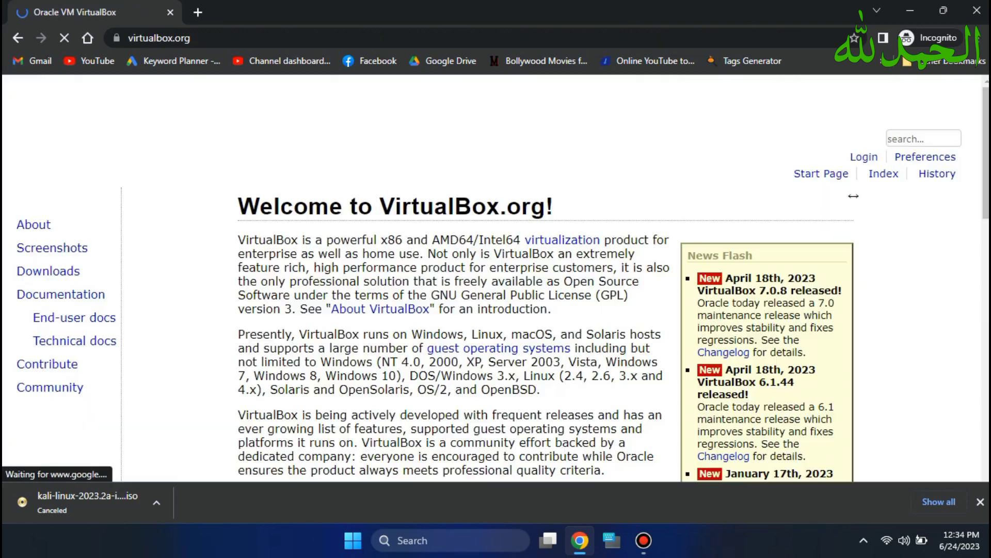
scroll(562, 215, down, 5)
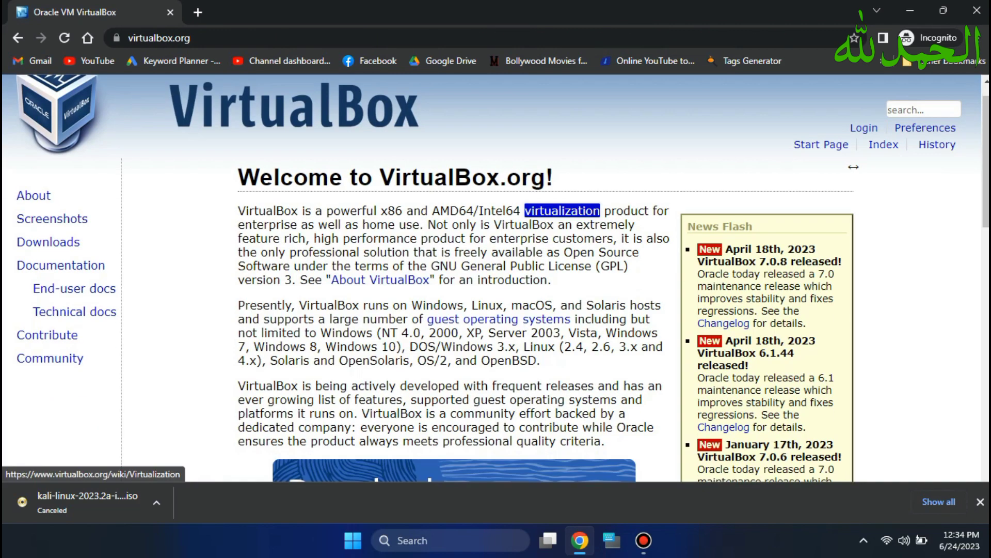
scroll(455, 261, down, 1)
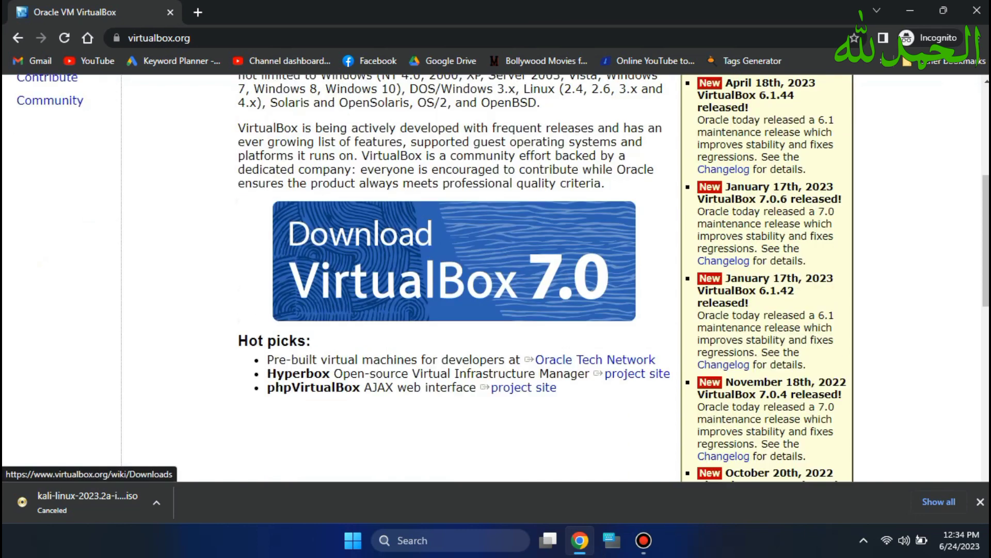
click(454, 261)
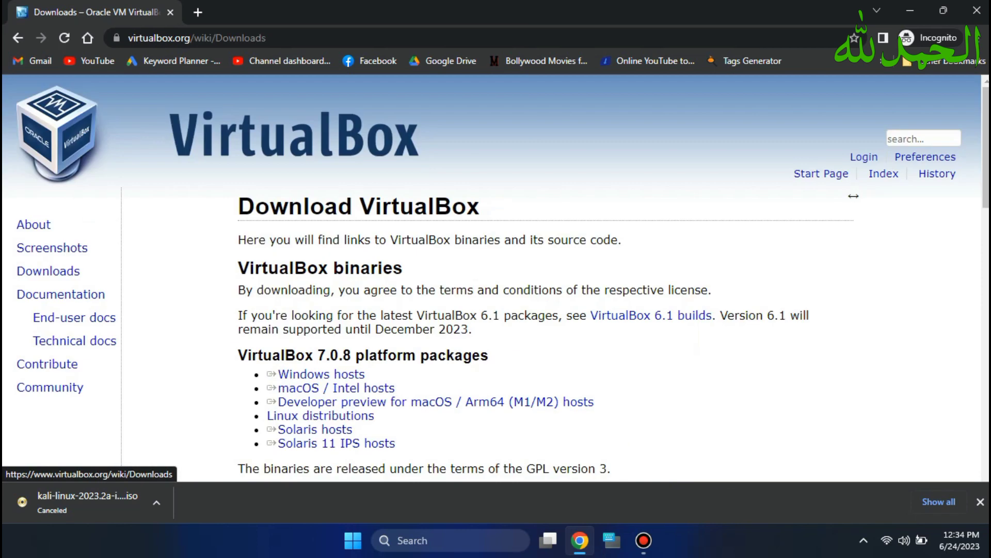
scroll(854, 196, down, 1)
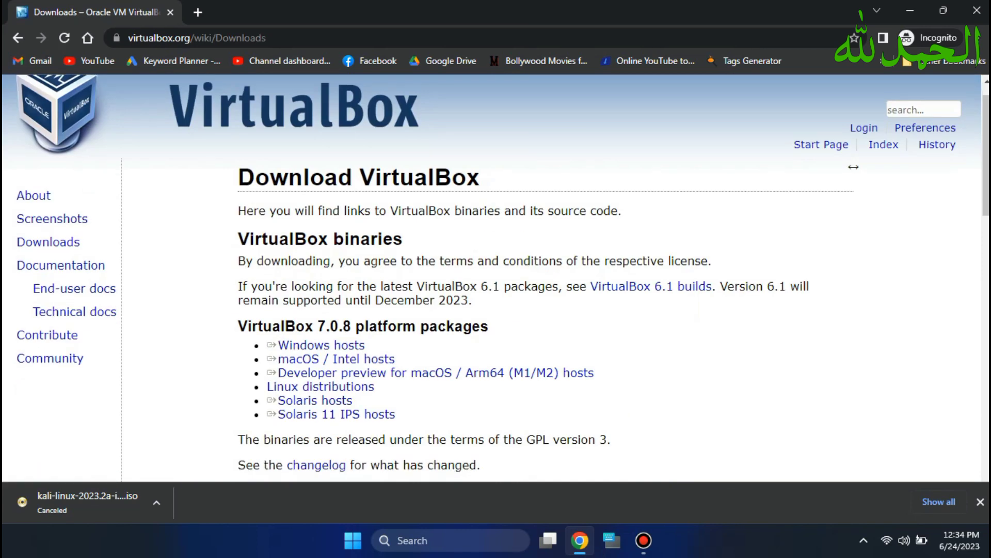
scroll(853, 167, down, 2)
- Start the VirtualBox 7.0.8 Windows installer download, cancel it, and close Chrome
click(321, 228)
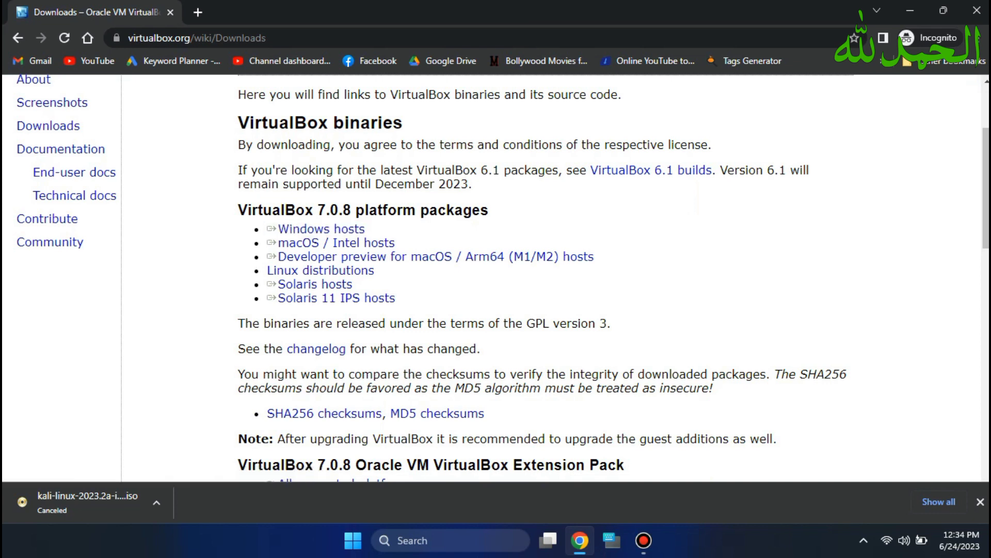
click(321, 229)
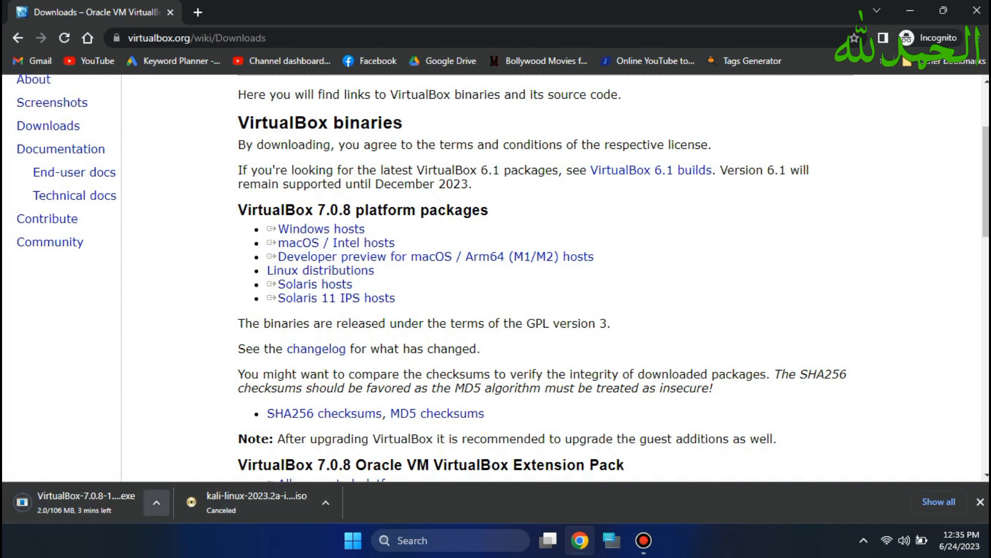
click(157, 502)
click(182, 475)
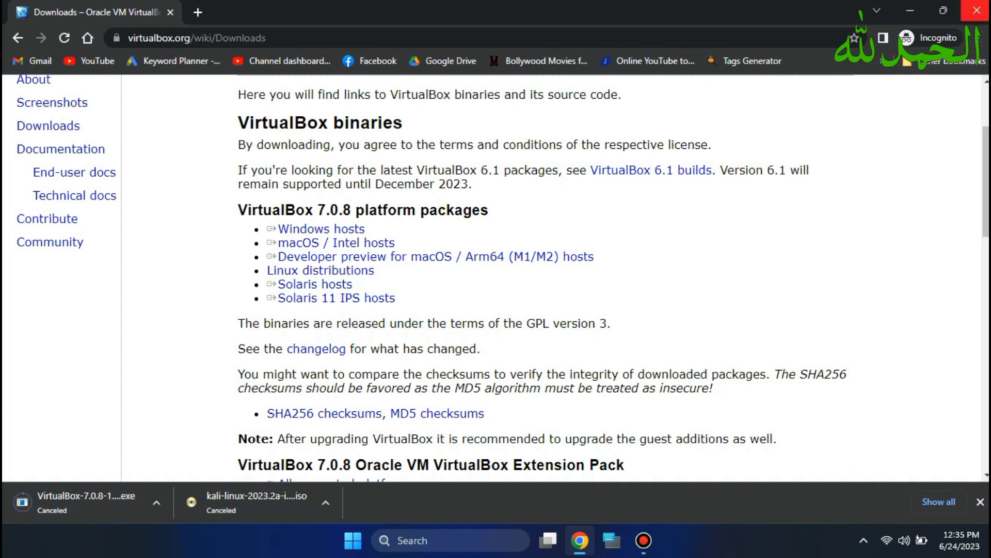
click(976, 11)
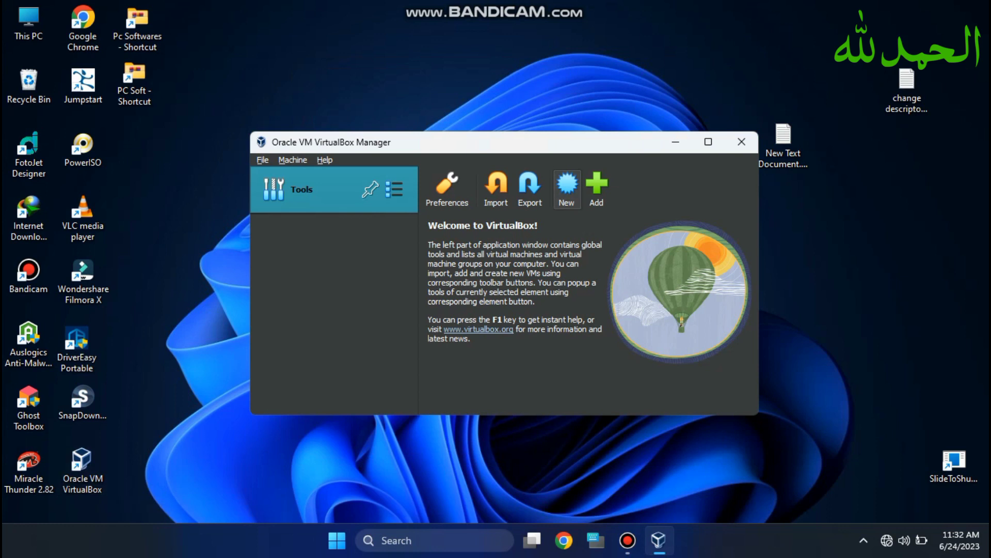
- Start the New virtual machine wizard in VirtualBox Manager
click(566, 188)
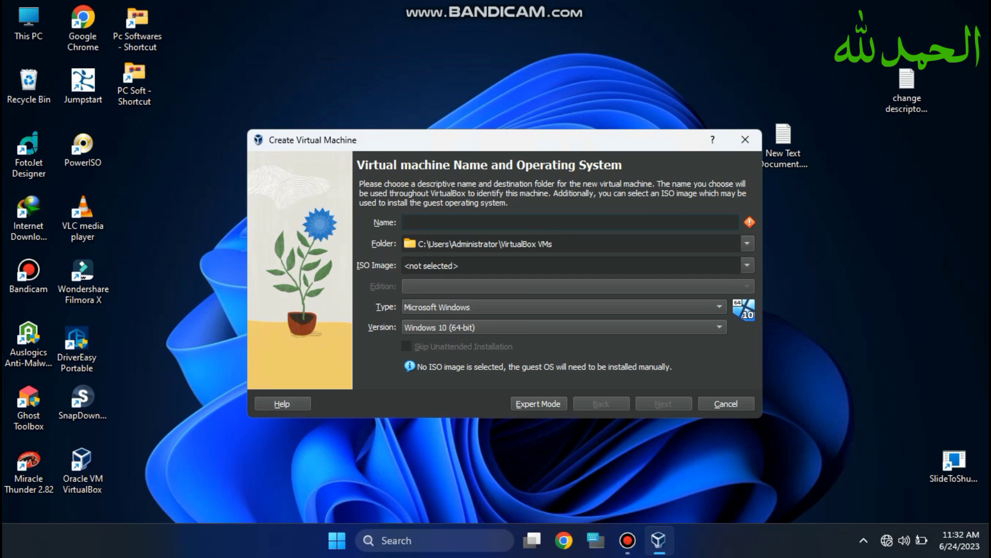
- Name the machine Kali and choose Other... in the ISO Image list to browse
text(Kali)
click(747, 265)
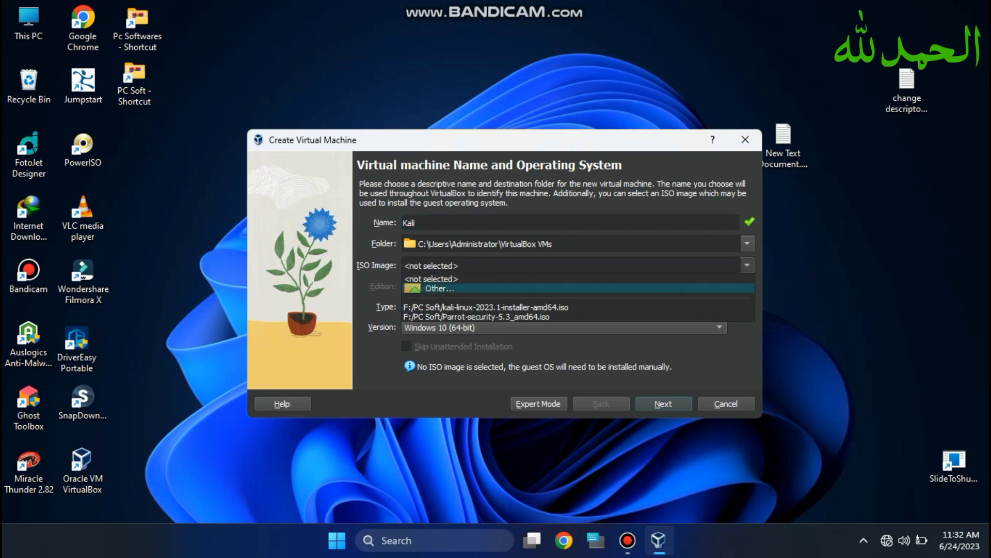
click(440, 289)
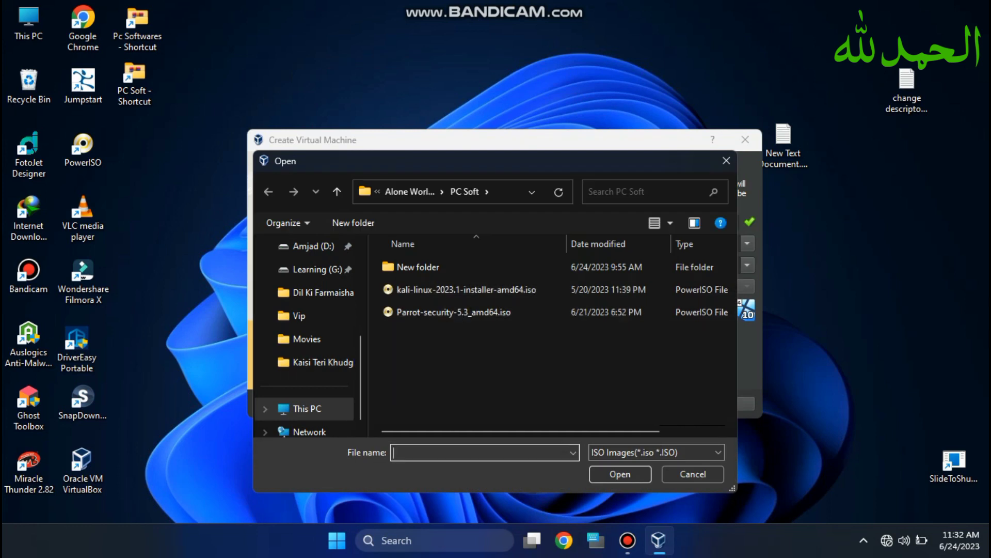
- Pick kali-linux-2023.1-installer-amd64.iso from F:\PC Soft and continue to hardware settings
click(305, 409)
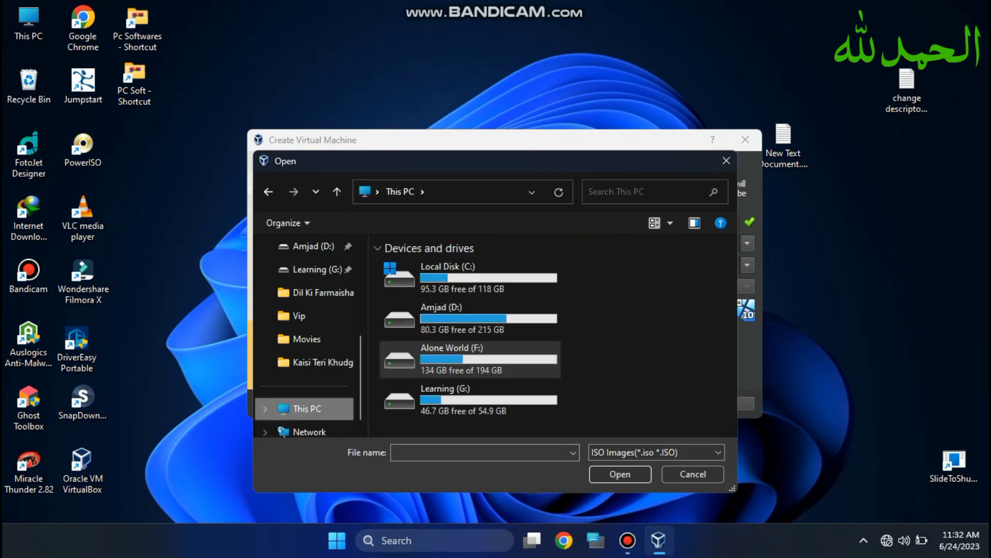
double_click(470, 359)
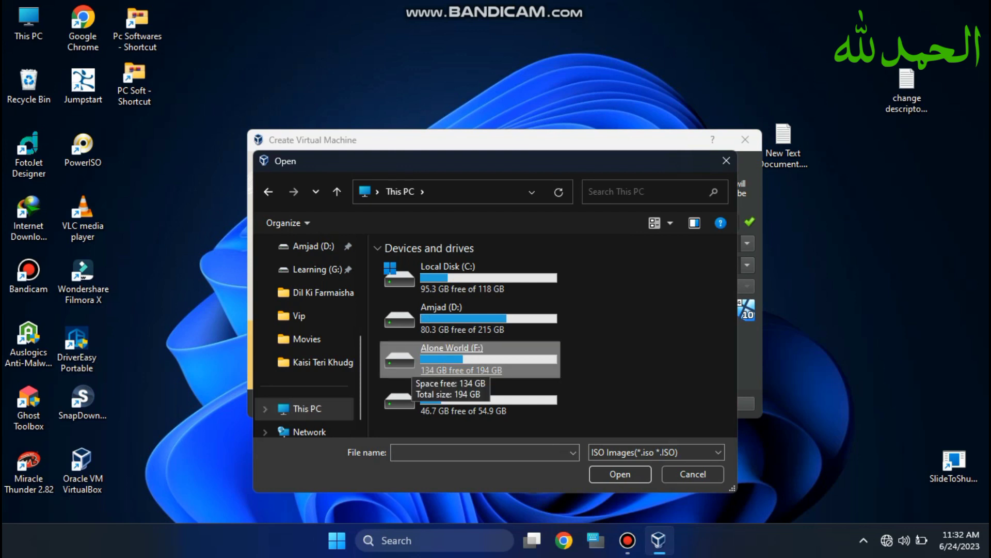
click(414, 364)
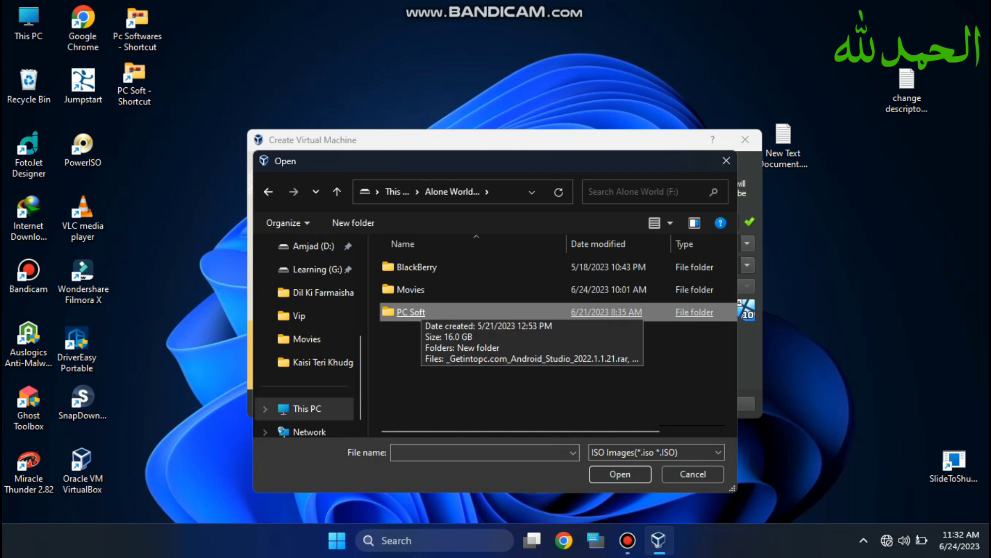
double_click(411, 312)
click(444, 312)
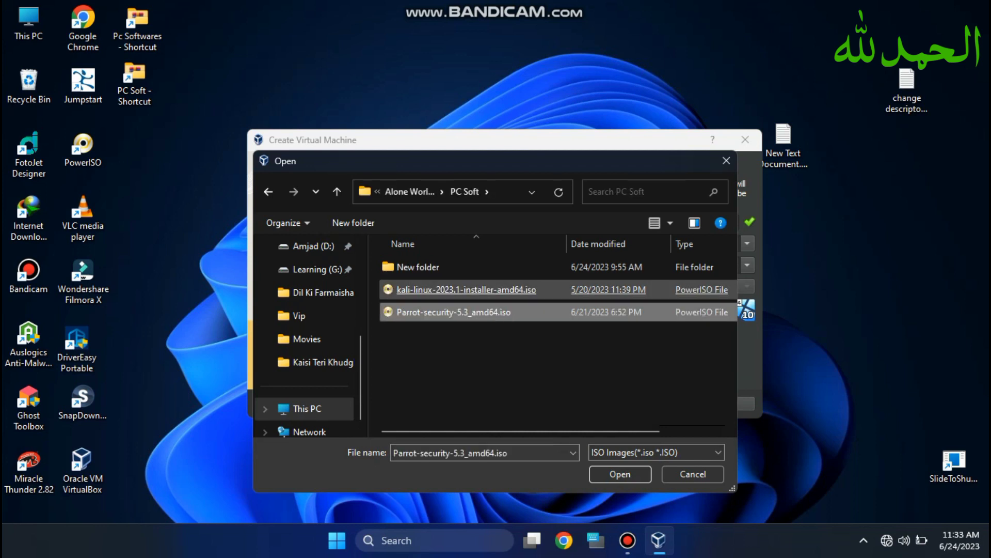
click(464, 289)
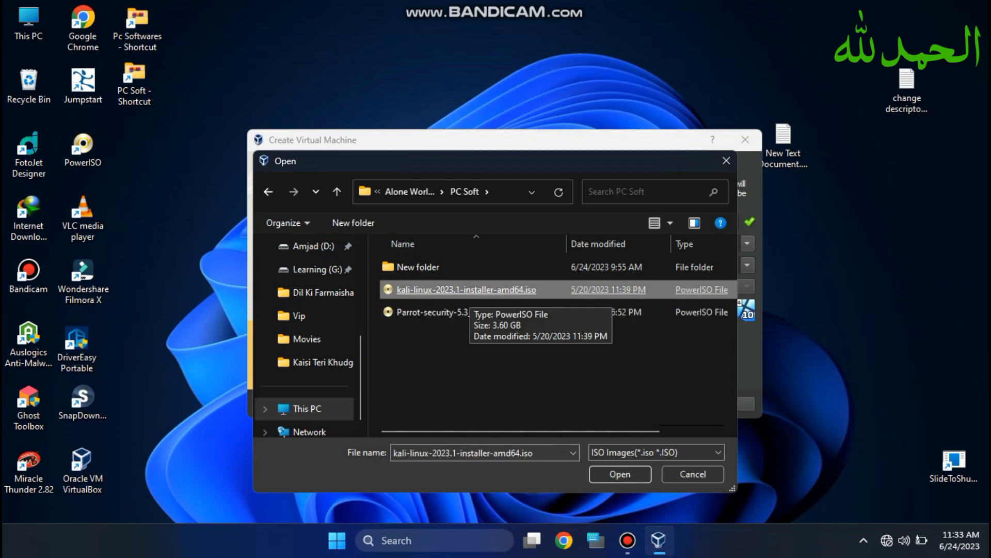
double_click(465, 289)
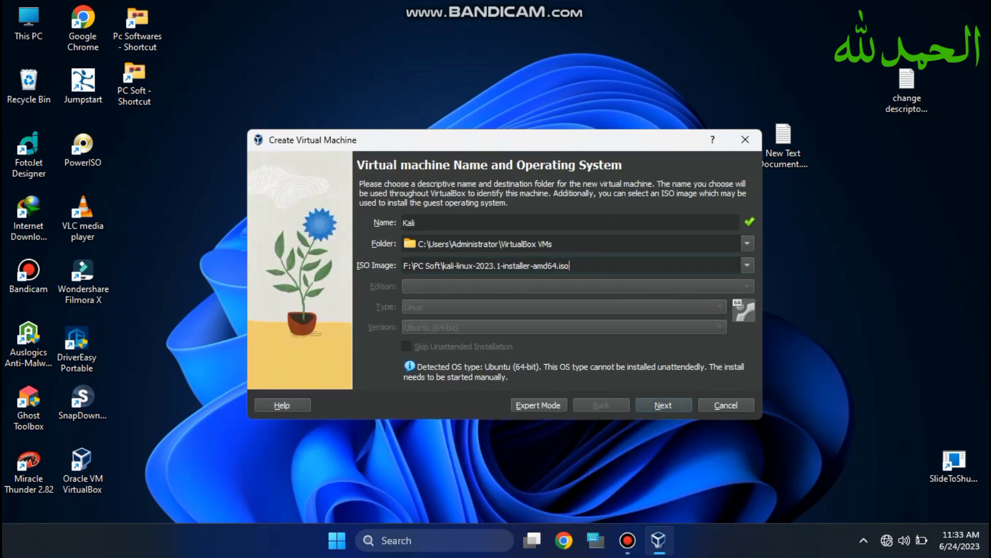
key(Return)
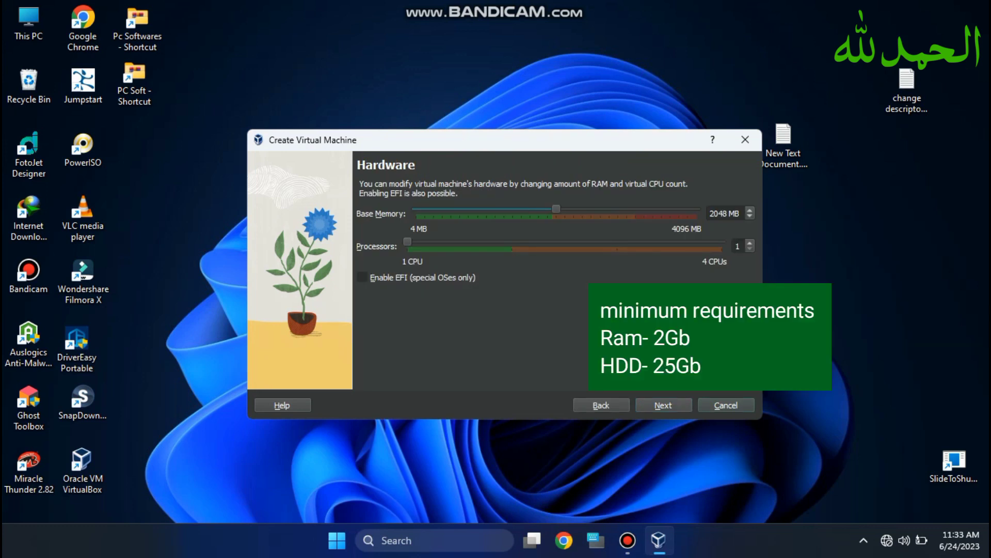
- Accept 2048 MB memory, 1 CPU and a 25 GB virtual disk, then finish
click(661, 406)
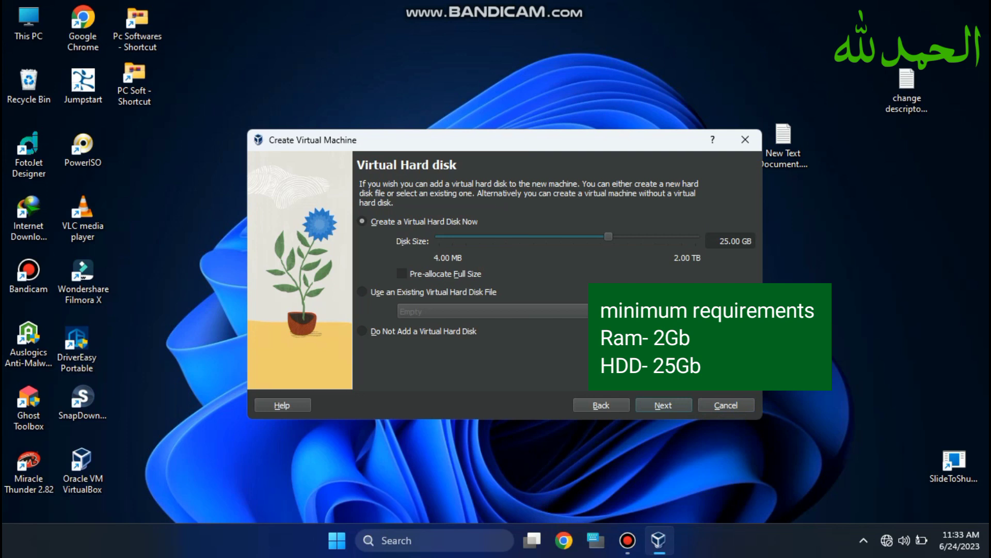
click(663, 405)
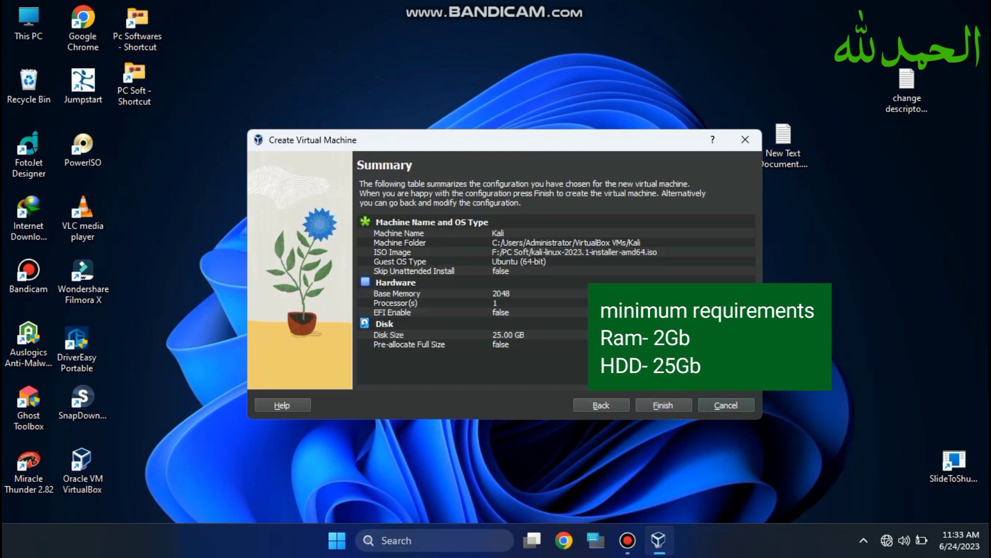
click(663, 406)
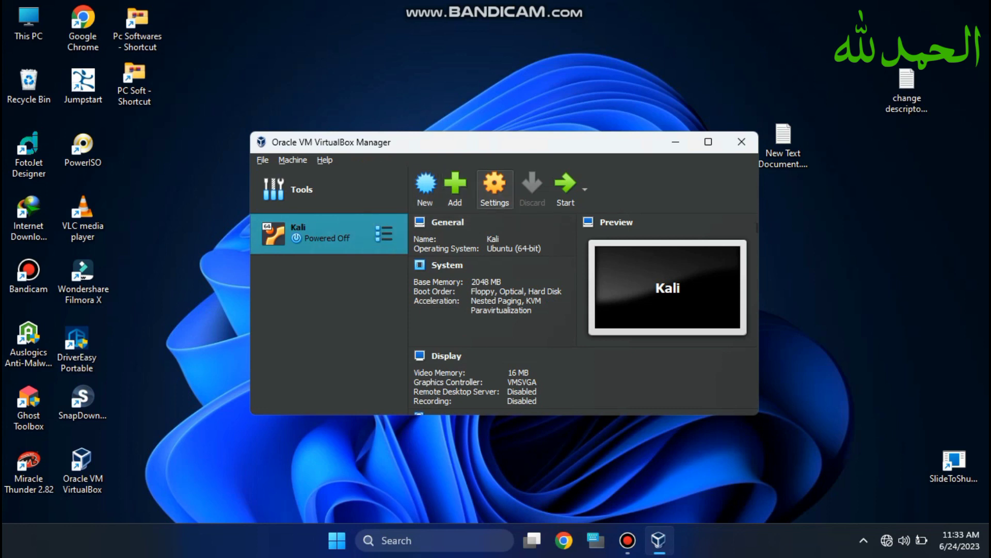
- In Kali's settings, set Shared Clipboard and Drag'n'Drop to Bidirectional
click(494, 188)
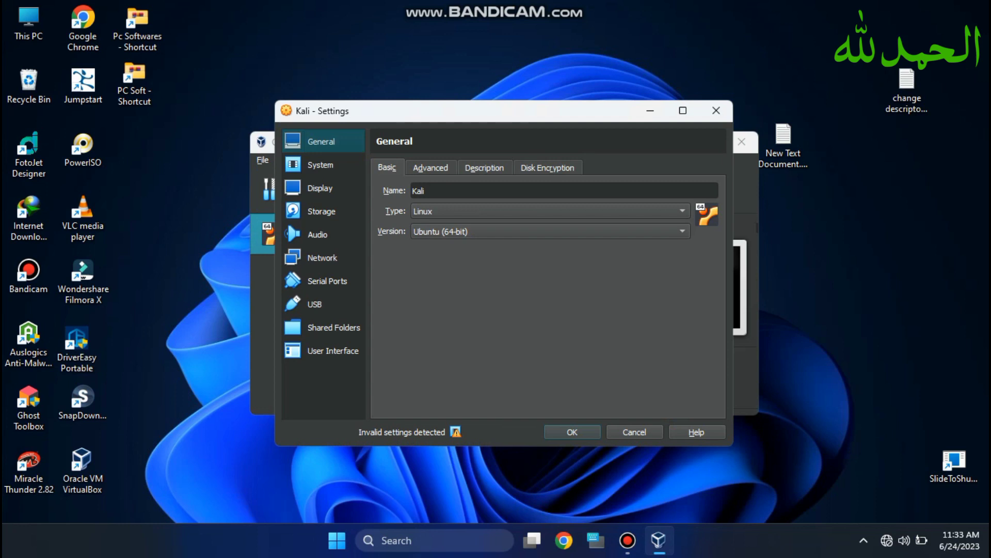
click(431, 168)
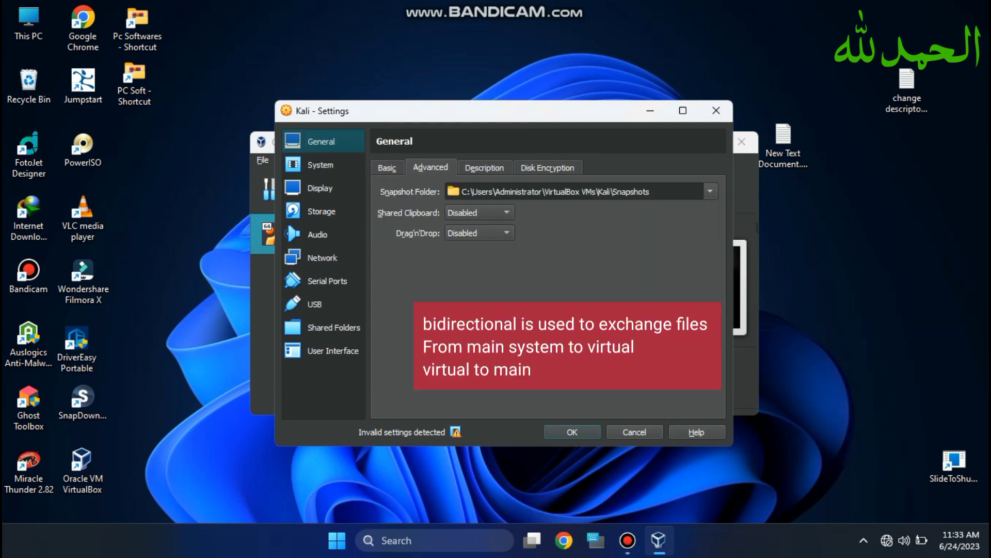
click(479, 213)
click(467, 258)
click(479, 233)
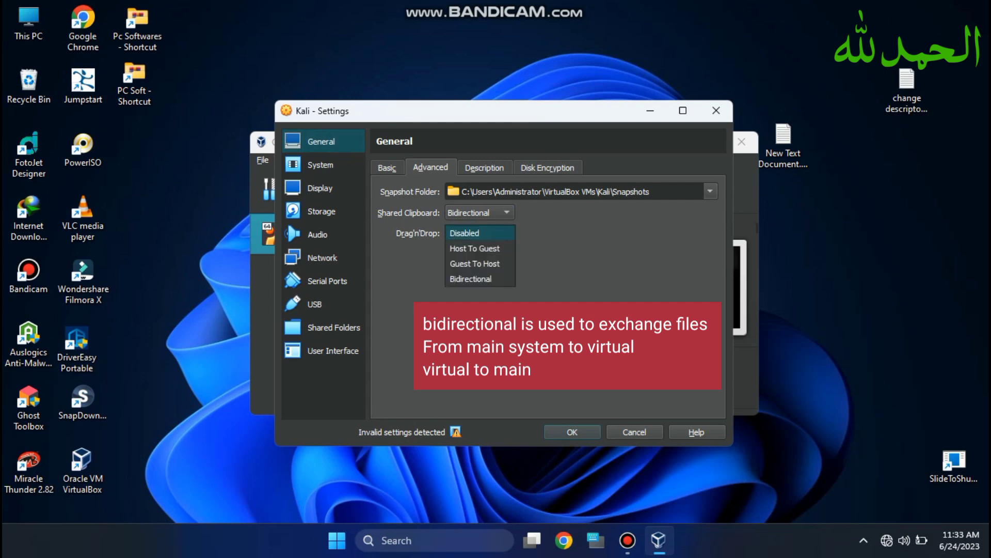
click(471, 279)
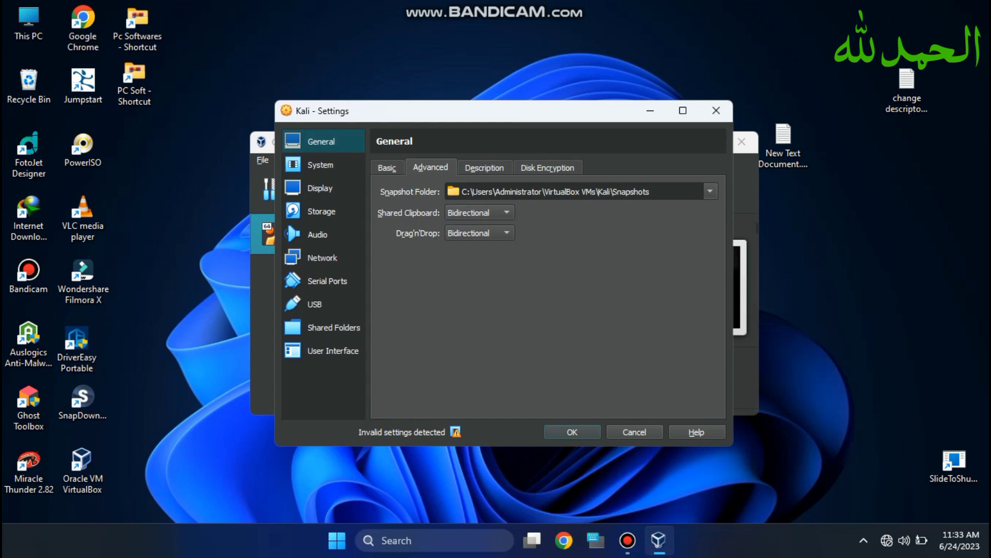
- Enable 3D acceleration in the Display settings and save the changes
click(321, 164)
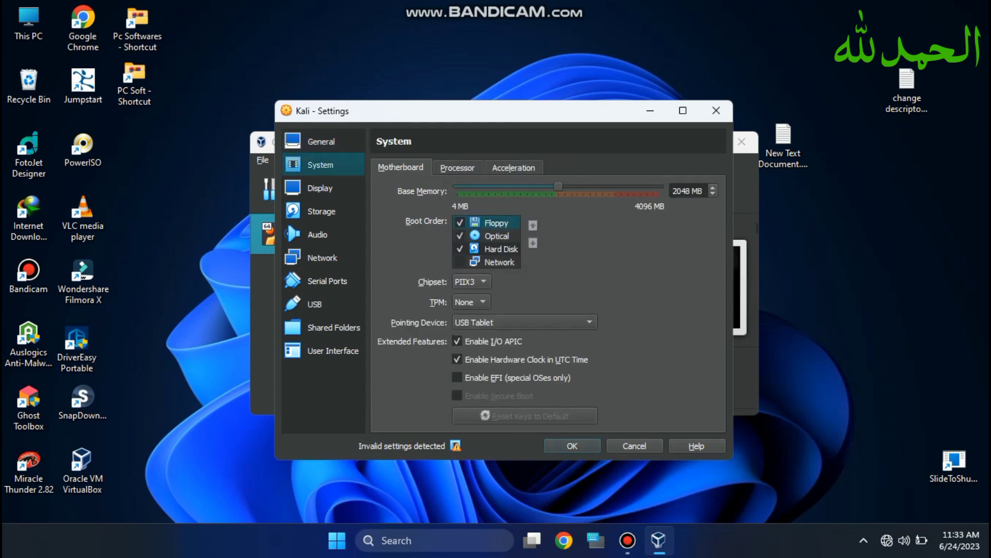
click(321, 188)
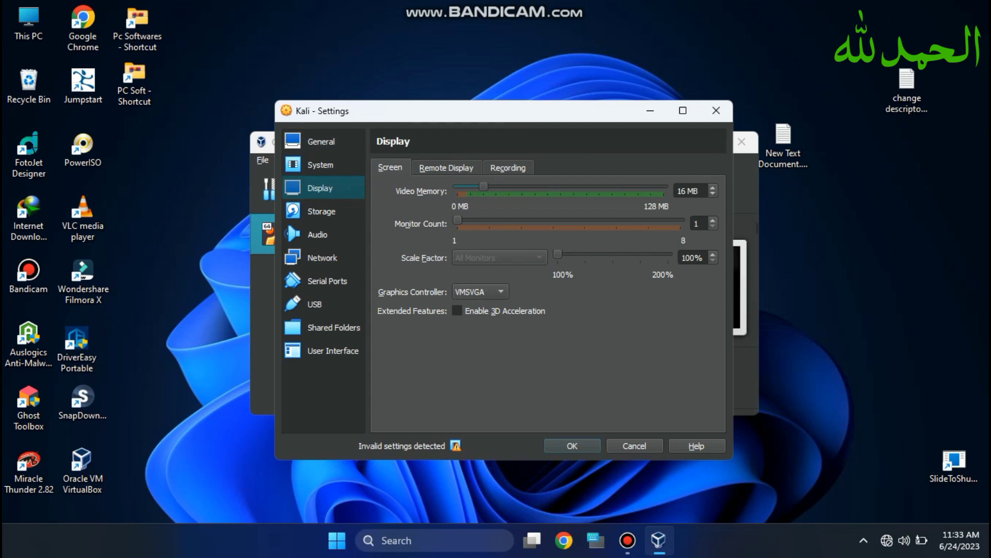
click(458, 310)
click(321, 211)
click(318, 234)
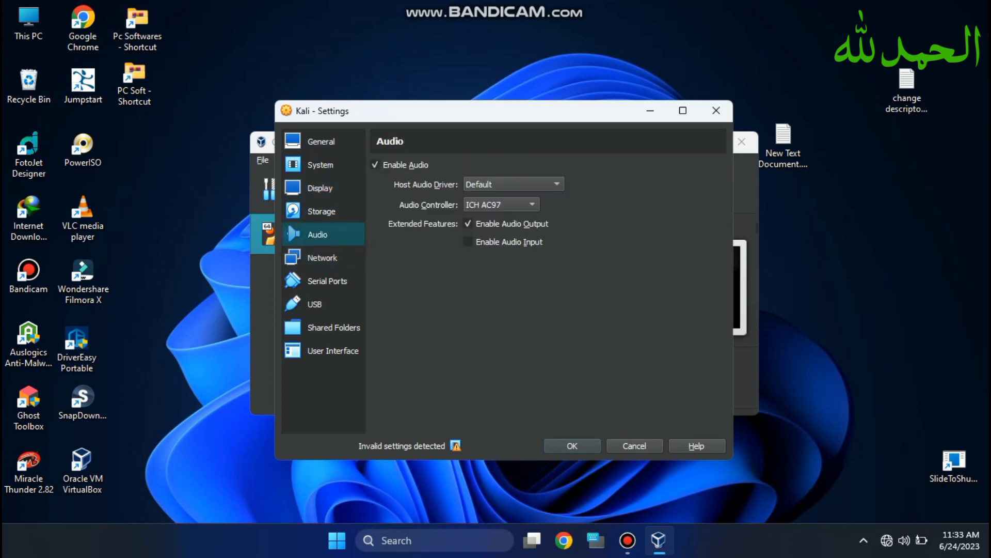
key(Down)
key(Down)
key(Down)
key(Down)
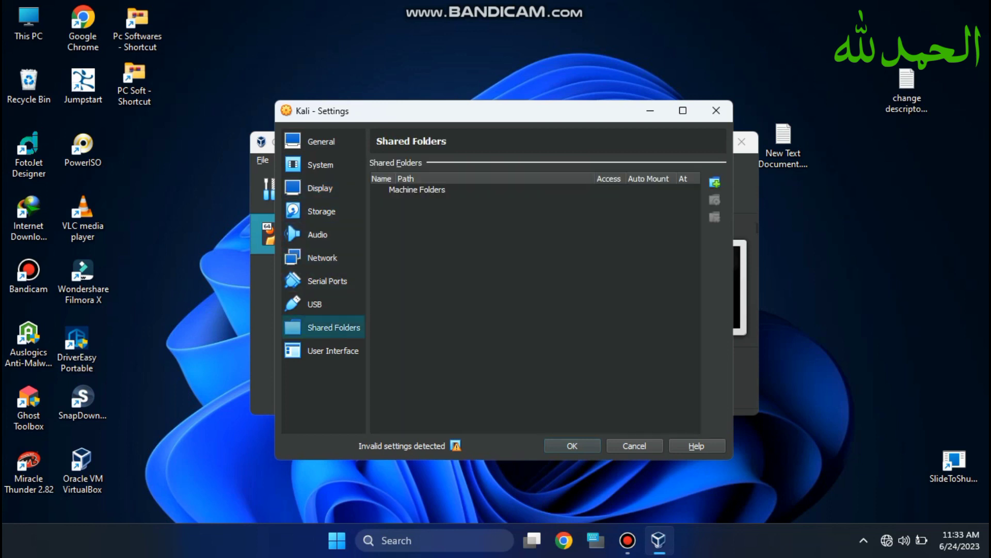
key(Return)
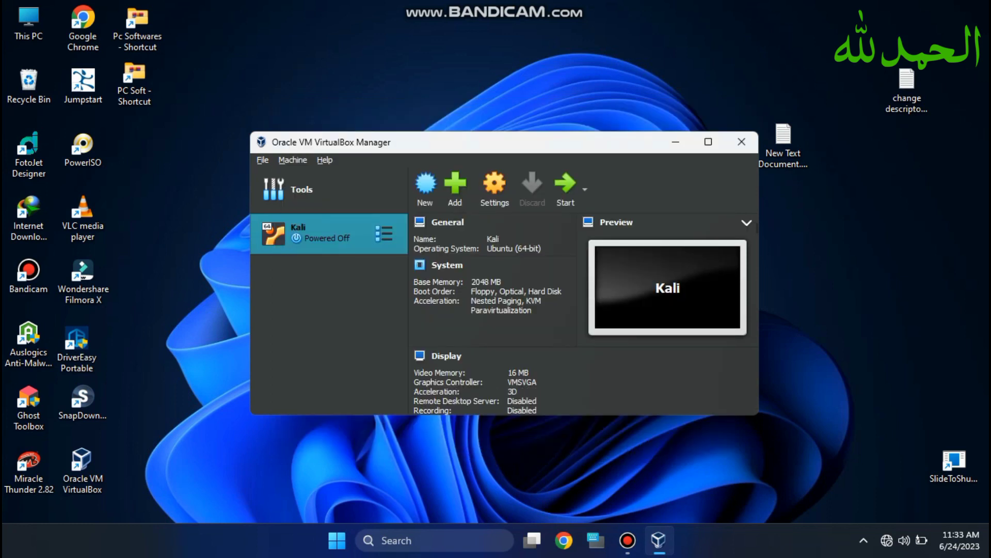
- Boot the Kali VM and switch its window to Full-screen Mode
click(565, 188)
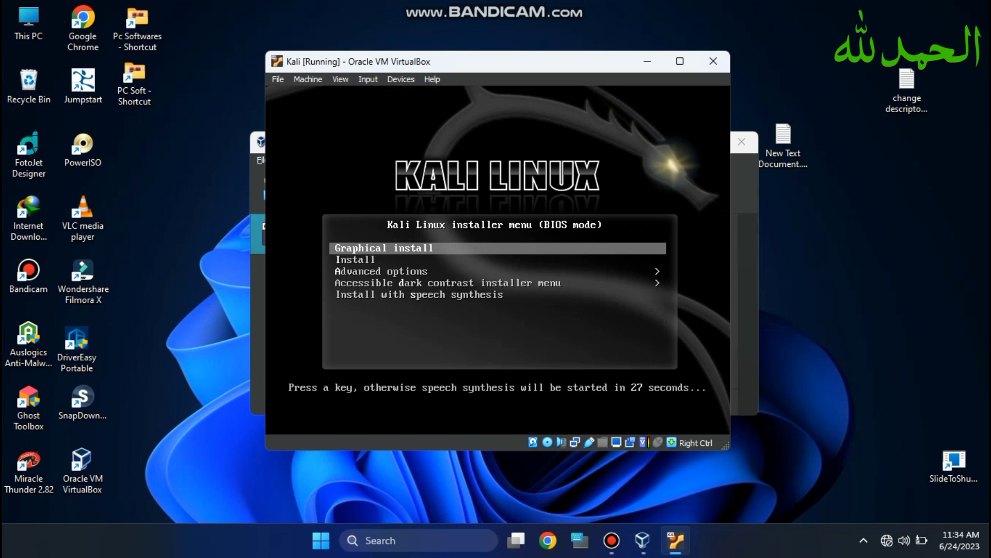
click(340, 80)
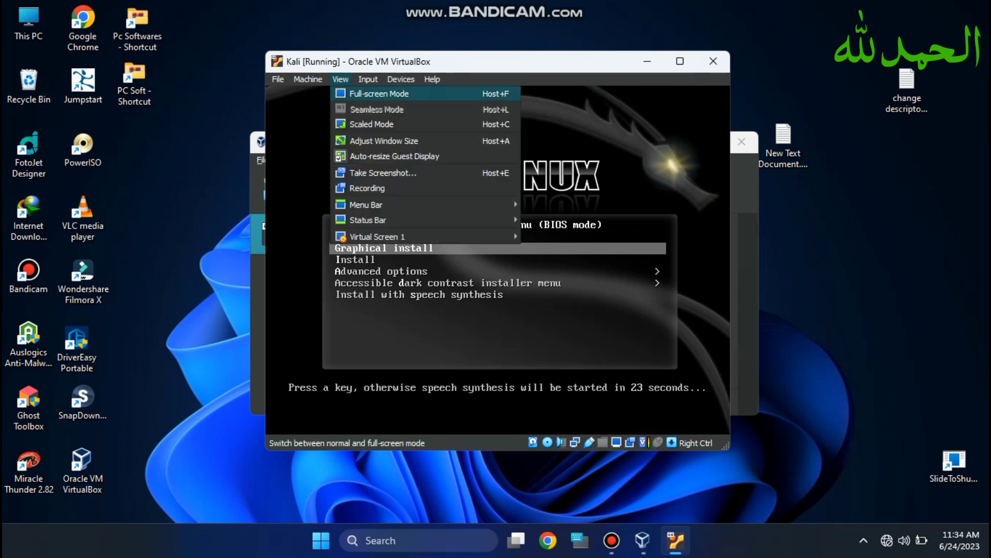
click(379, 94)
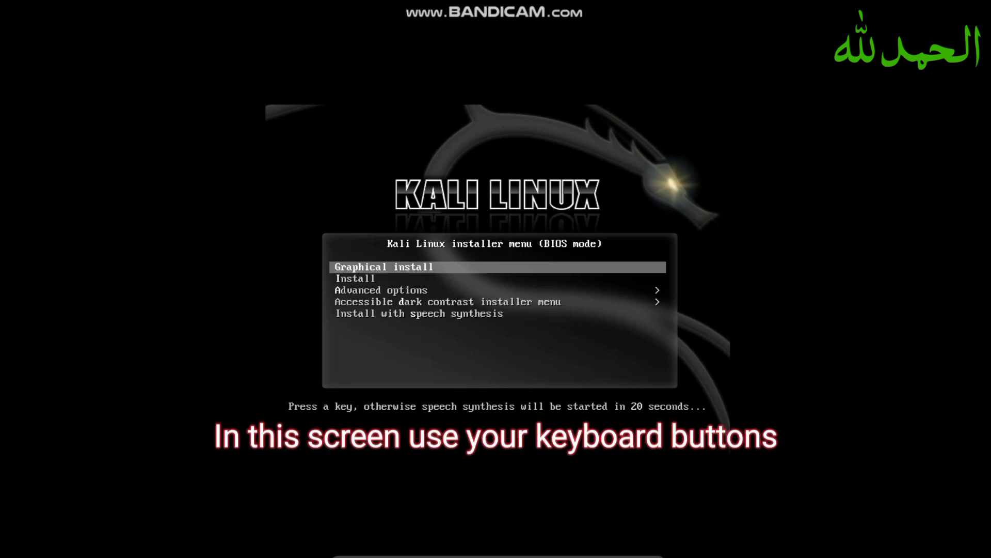
- Start Graphical install and accept English, United States and the American English keymap
key(Return)
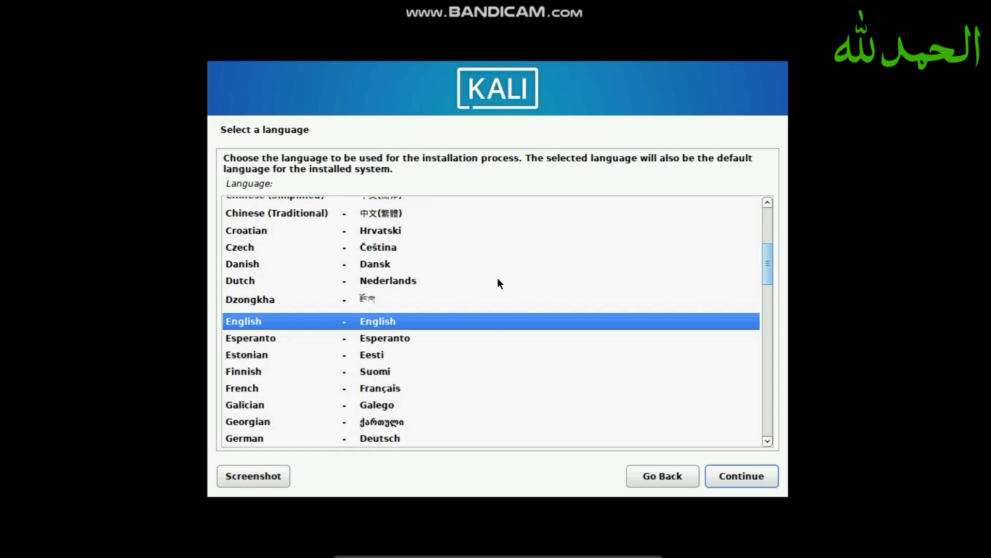
key(Return)
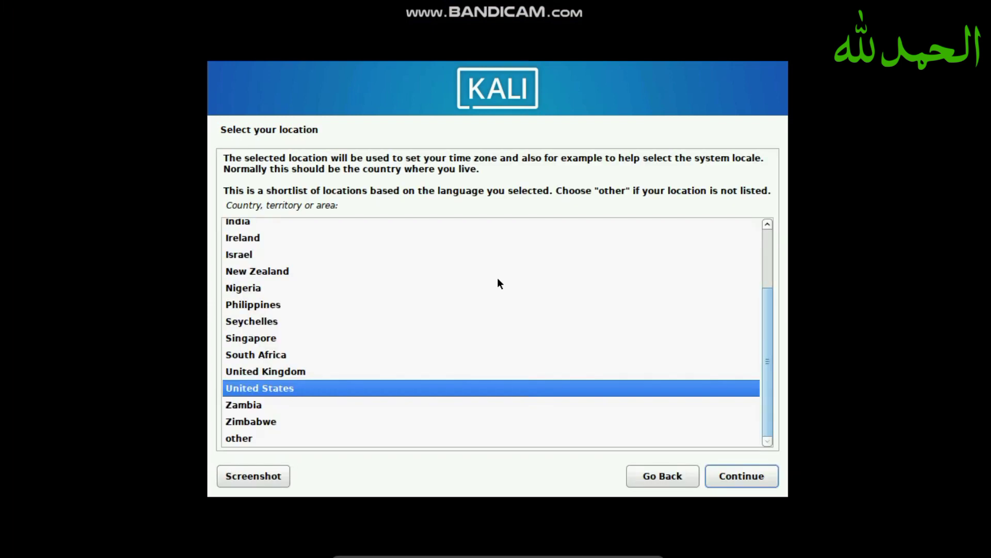
key(Return)
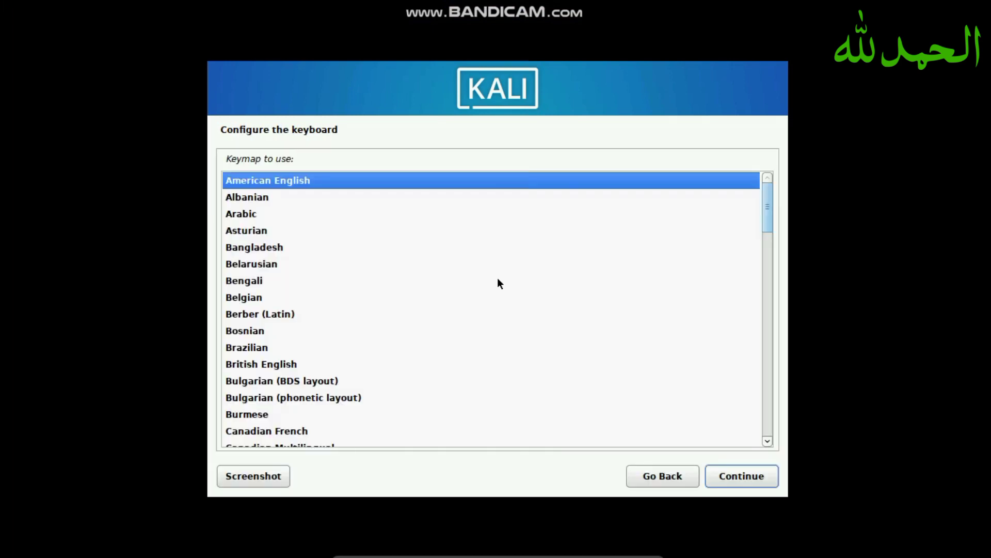
key(Return)
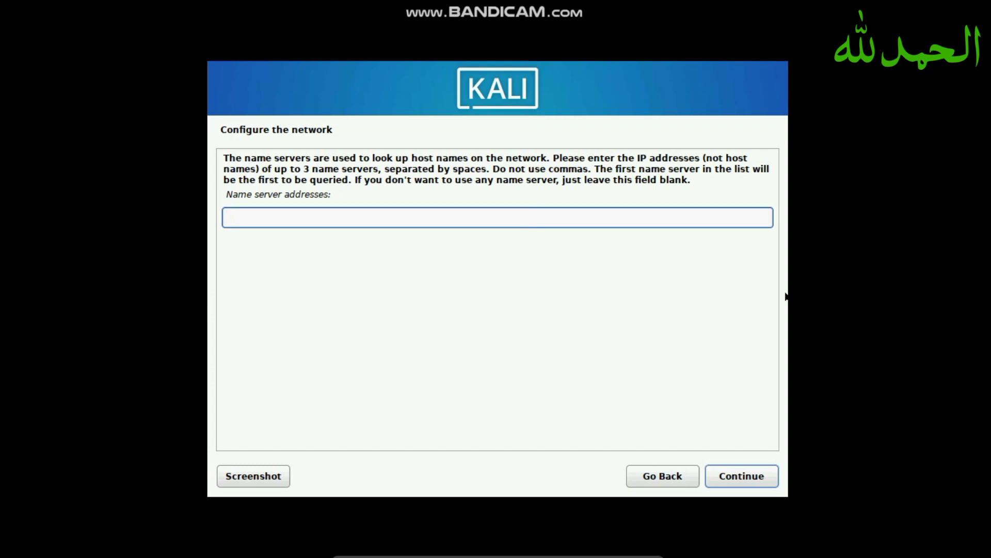
- Leave name servers blank, keep hostname kali, and enter the new user's full name
key(Return)
key(Return)
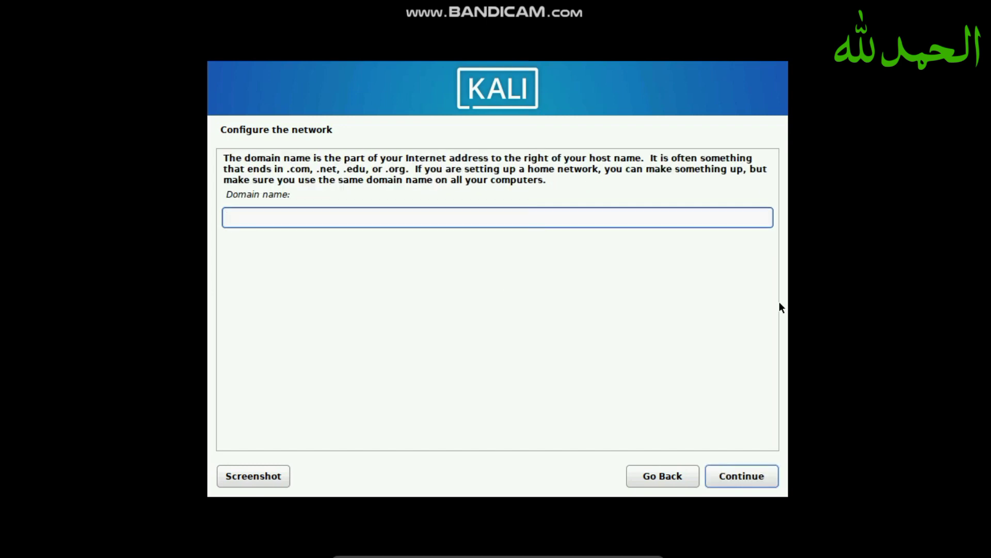
key(Return)
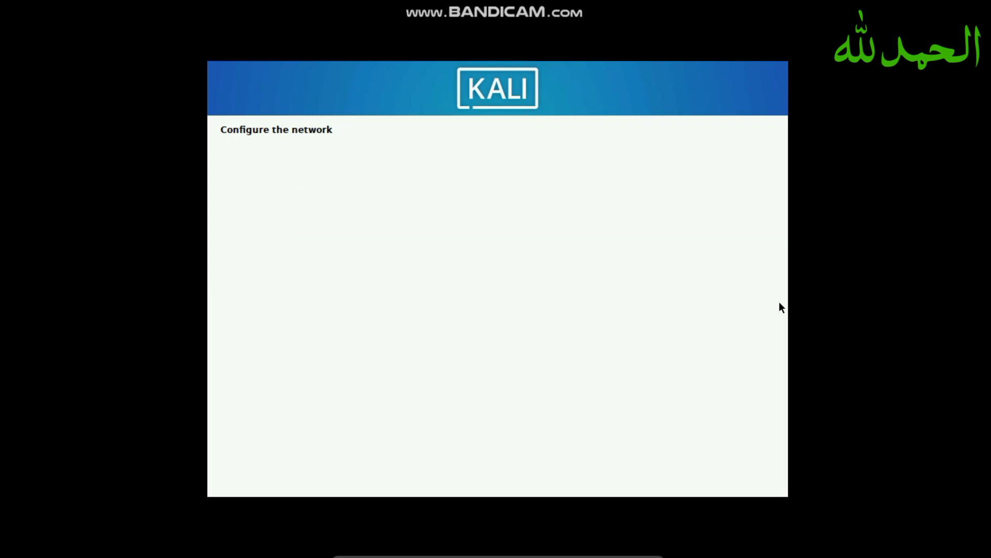
text(Muhammad Amjad Rash)
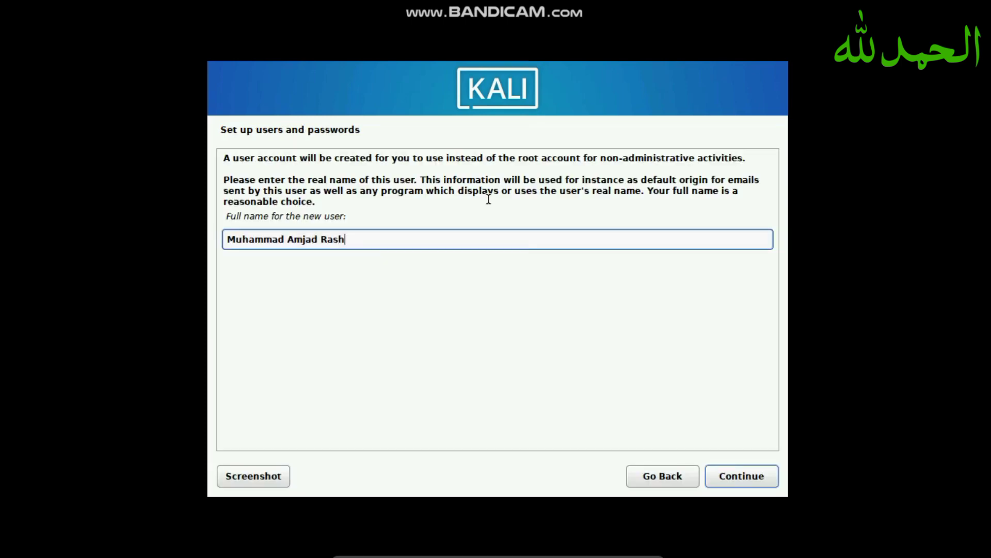
text(eed)
key(Return)
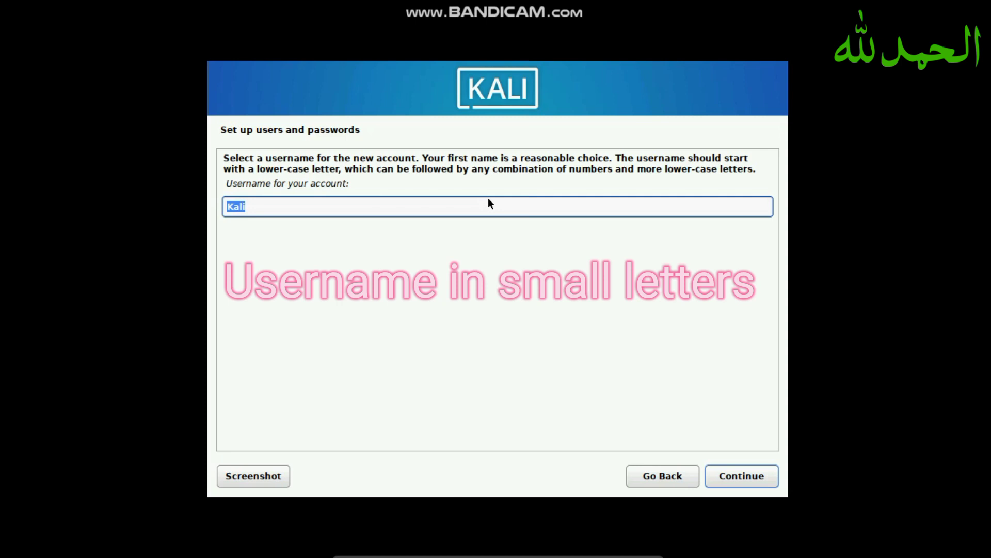
- Set the username to kali and enter the account password twice
text(kali)
key(Return)
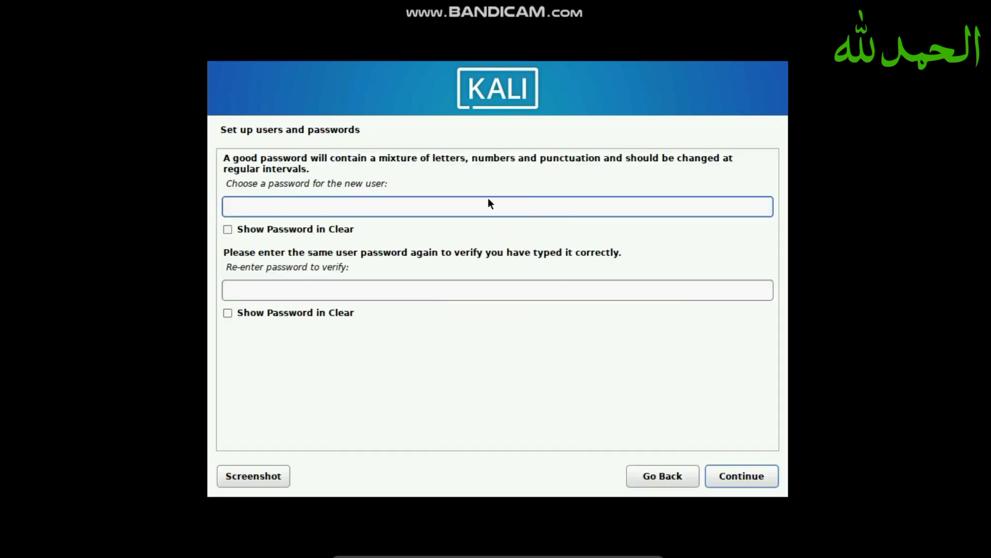
text(kal)
click(321, 292)
text(kal)
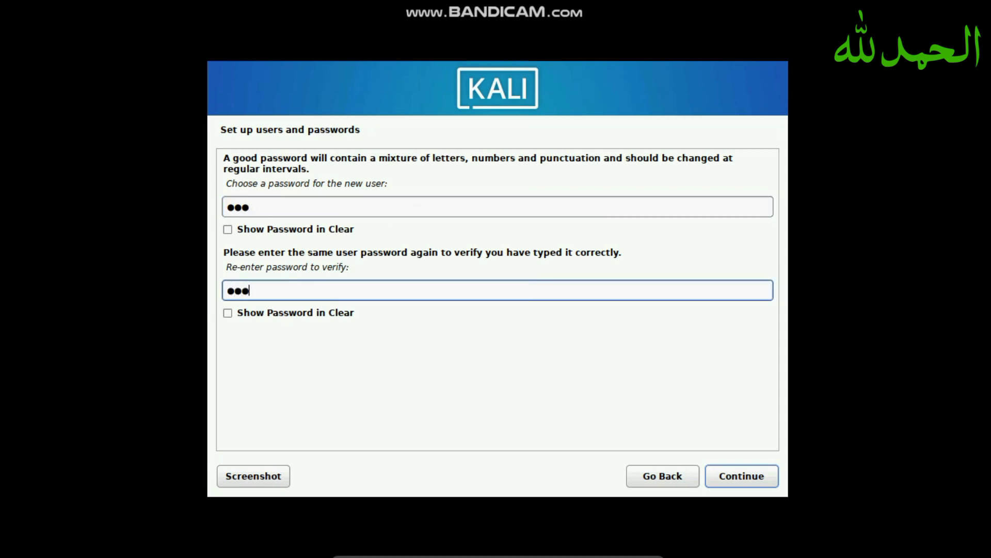
key(Return)
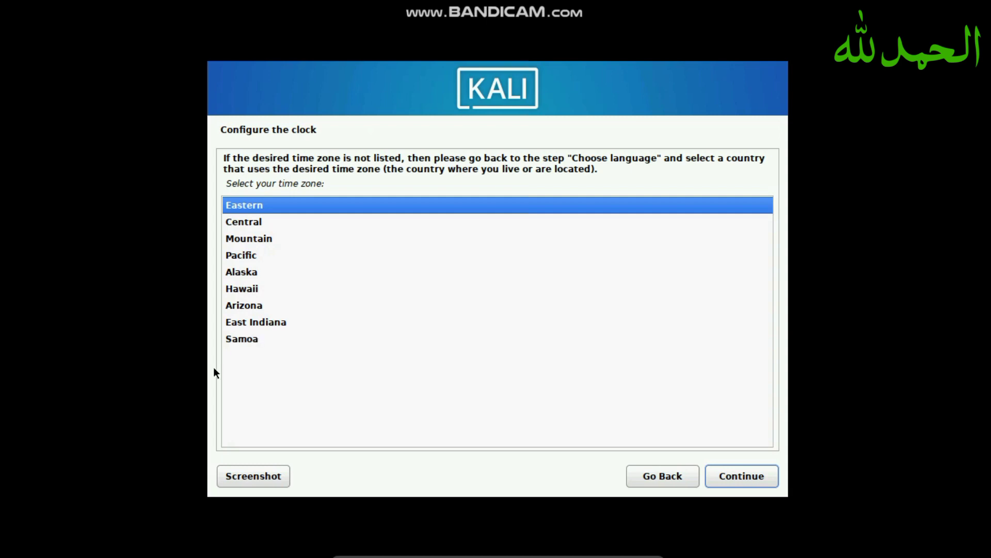
- Choose Pacific as the installer's time zone
click(242, 262)
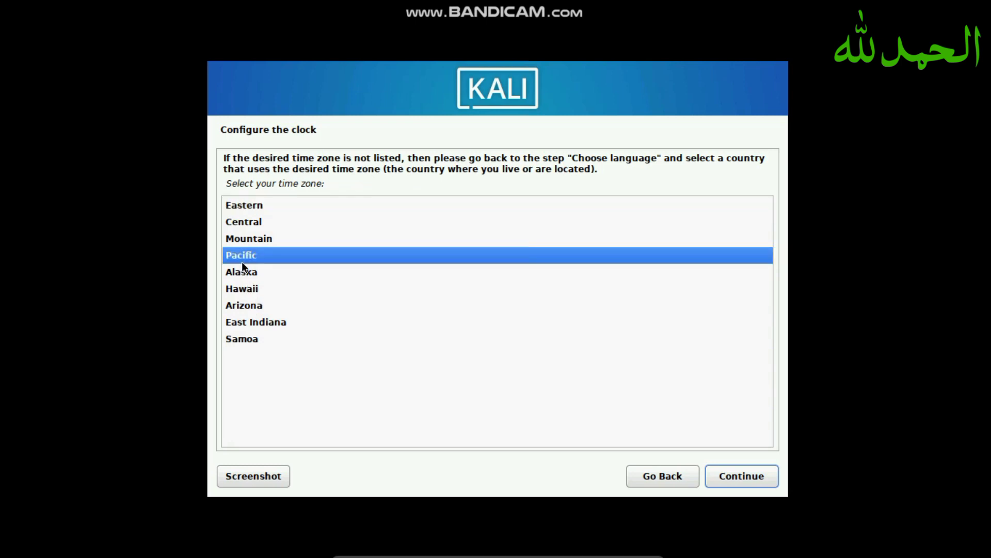
key(Return)
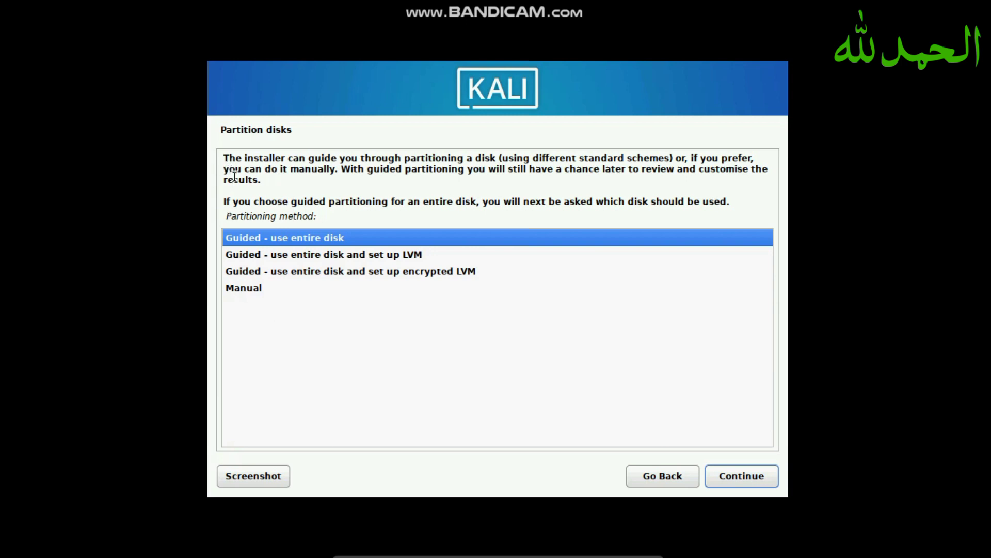
- Guided-partition the entire VBOX disk with all files in one partition and write the changes
double_click(293, 236)
key(Return)
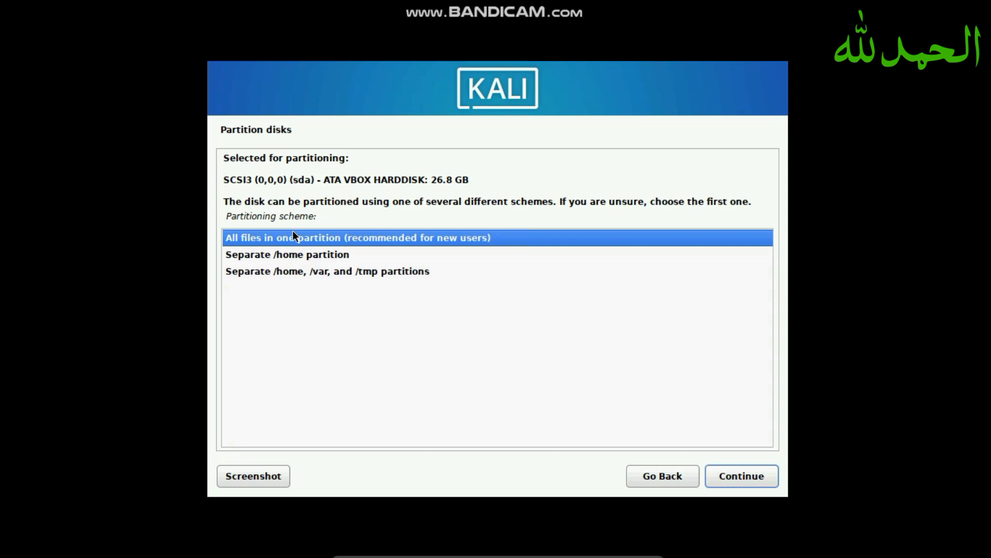
double_click(293, 237)
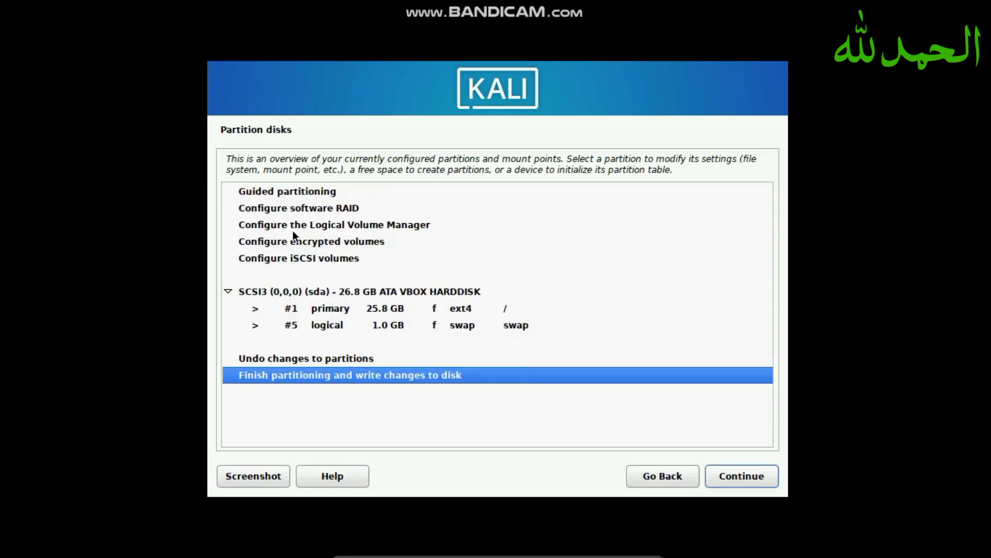
key(Return)
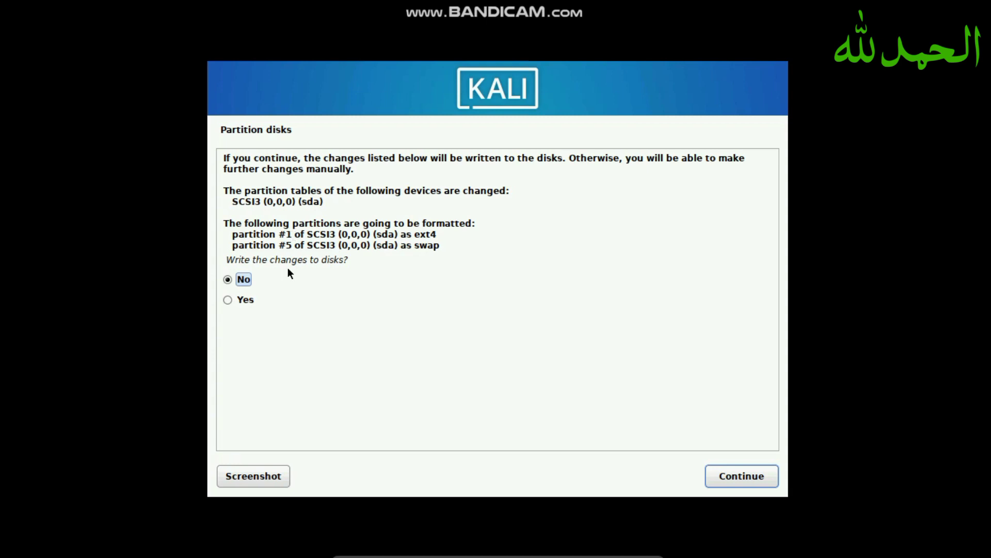
click(263, 299)
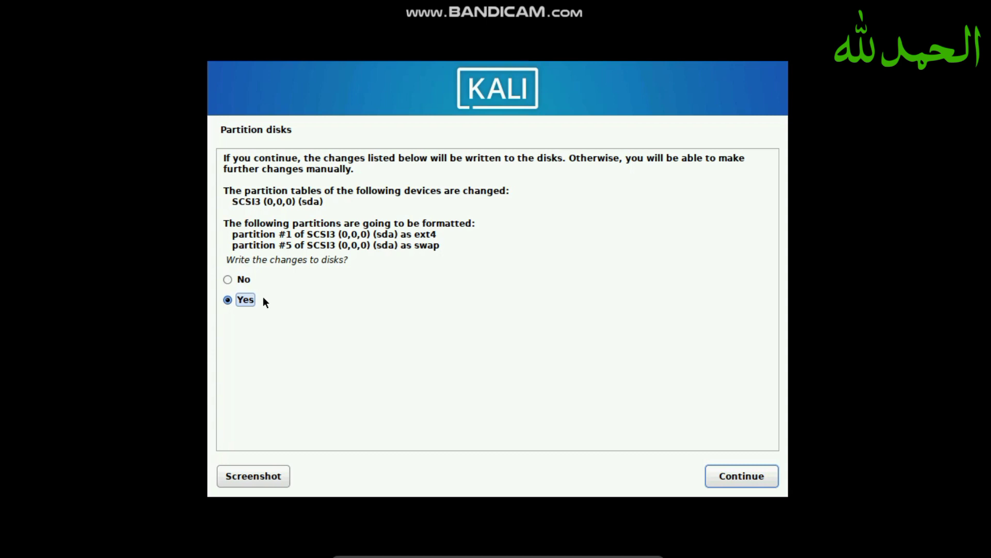
key(Return)
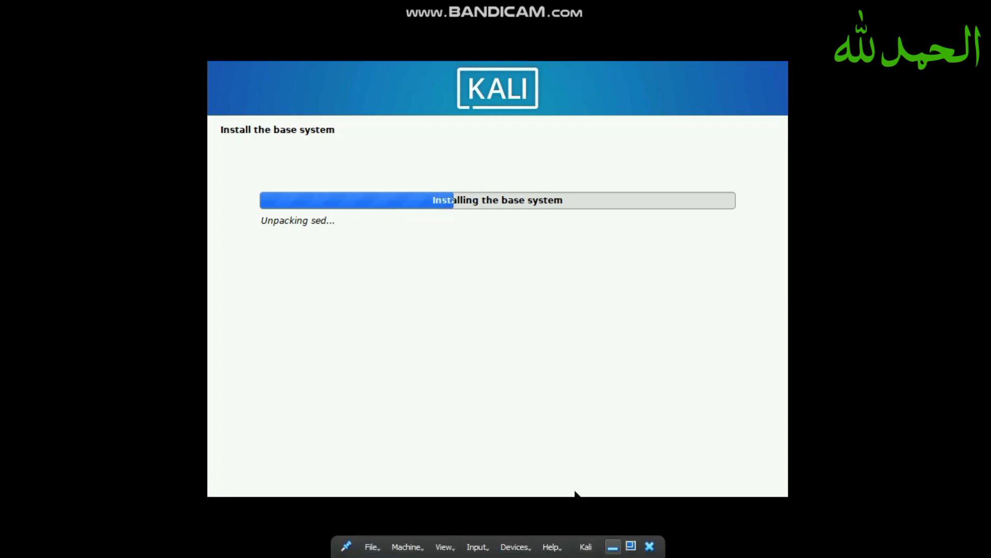
- Exit full screen, then return the Kali VM to full-screen mode from the View menu
click(614, 547)
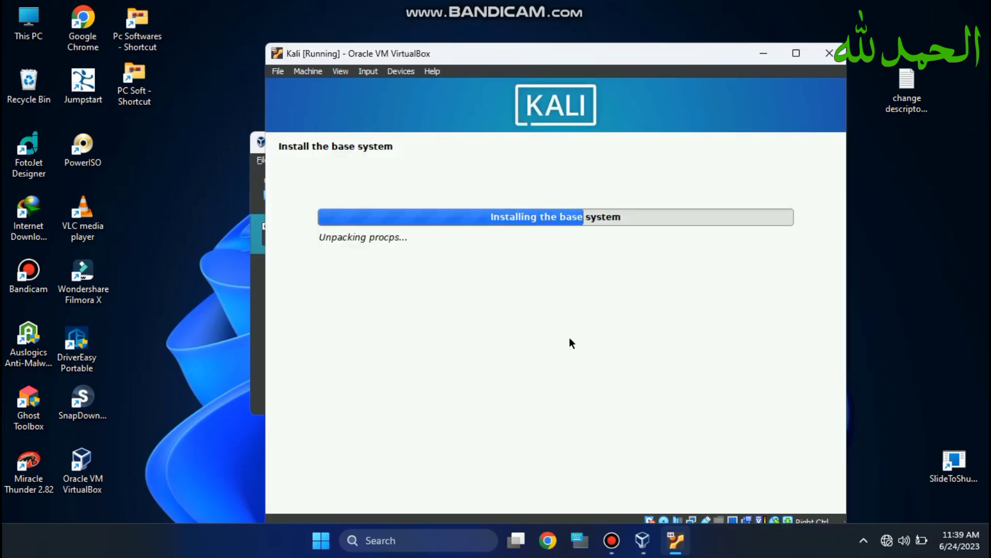
click(341, 71)
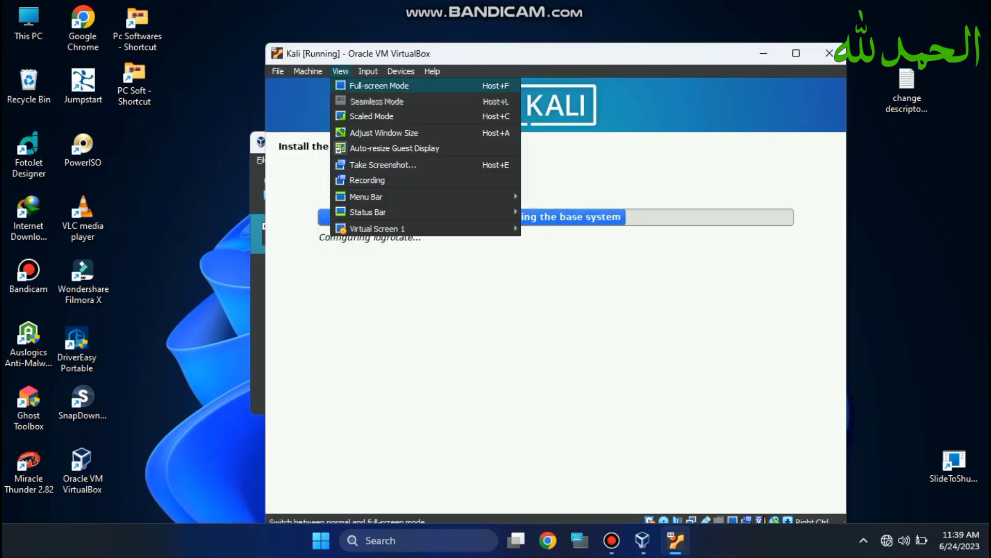
click(379, 85)
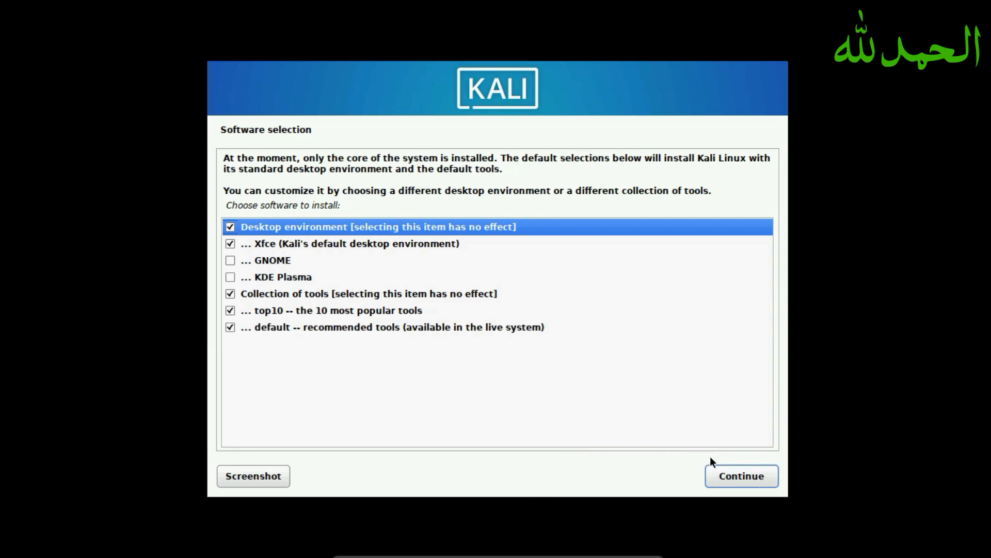
- Keep the Xfce desktop and default tool selections, then continue installing software
key(space)
click(732, 475)
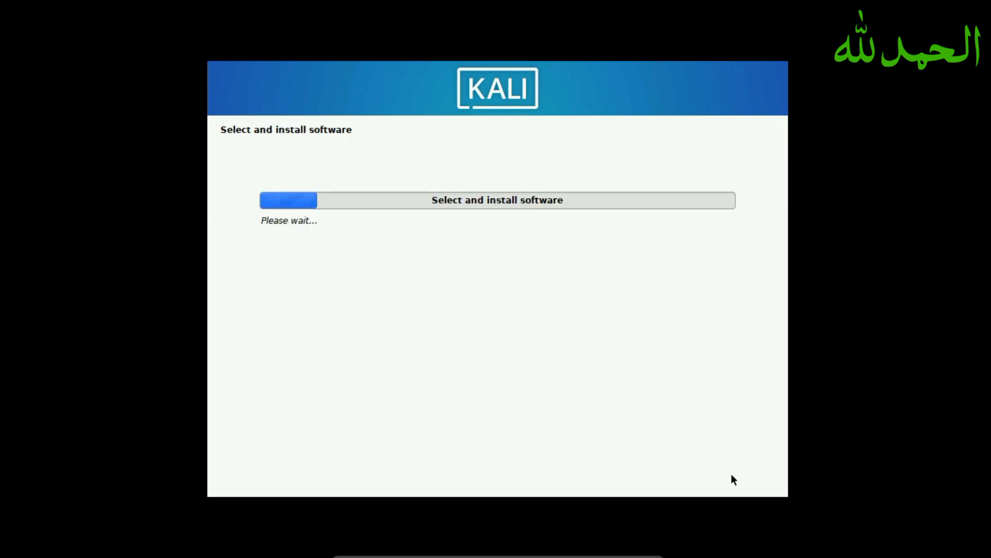
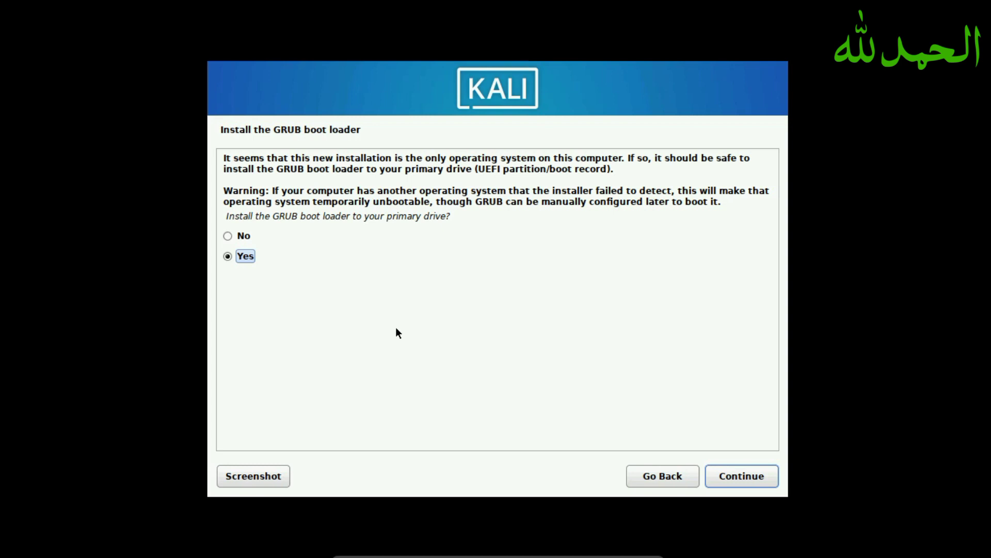
- Install the GRUB boot loader onto /dev/sda to finish the Kali installation
key(Return)
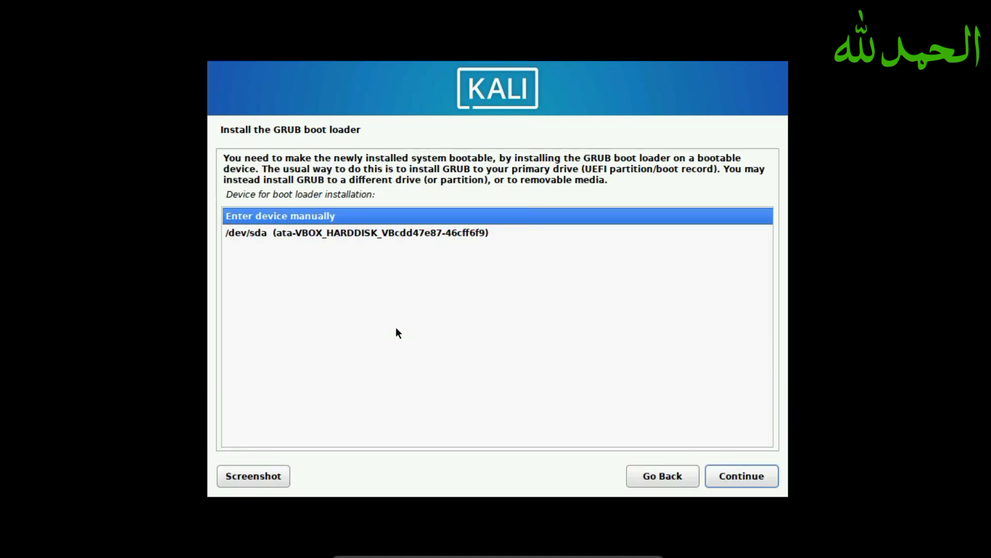
key(Down)
key(Return)
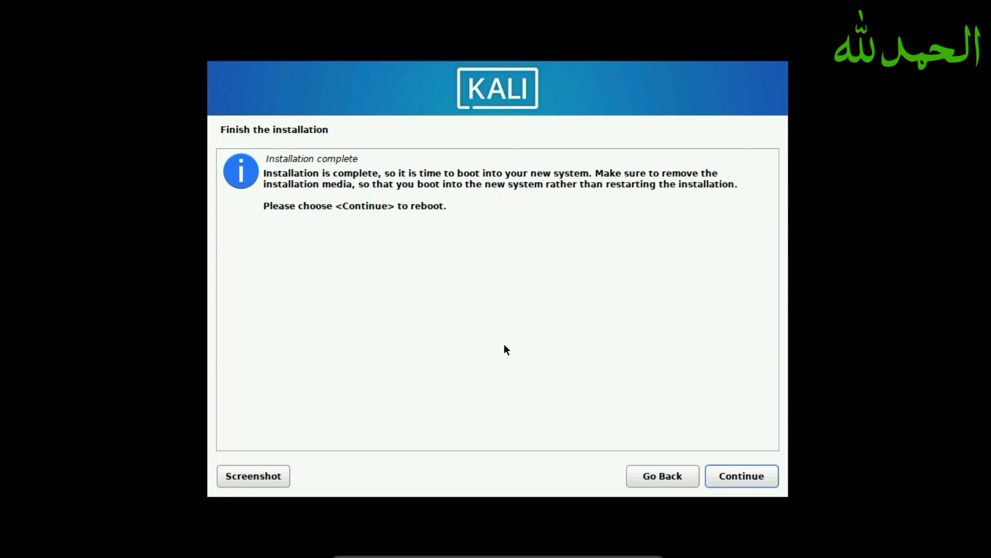
- Reboot into the installed Kali system and log in with the account's username and password
key(Return)
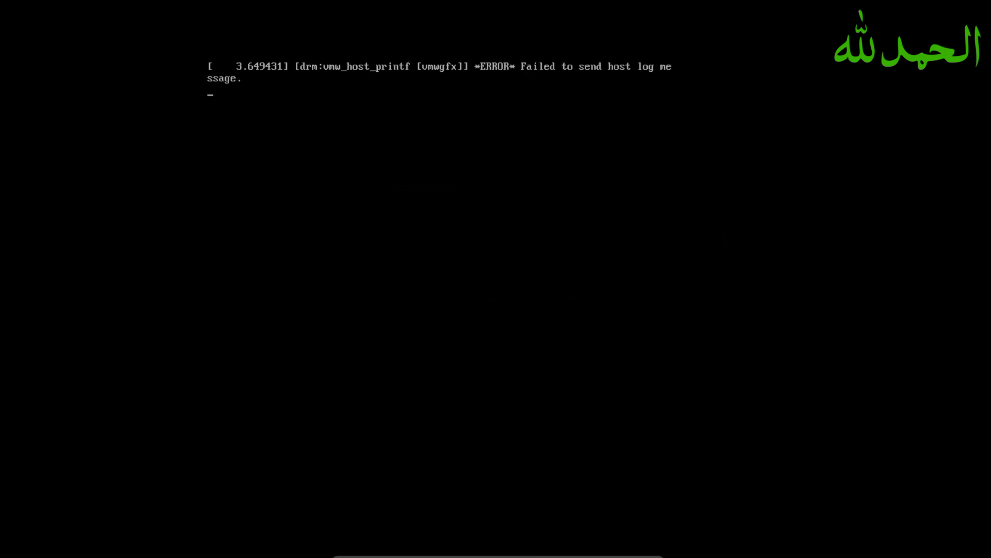
text(k)
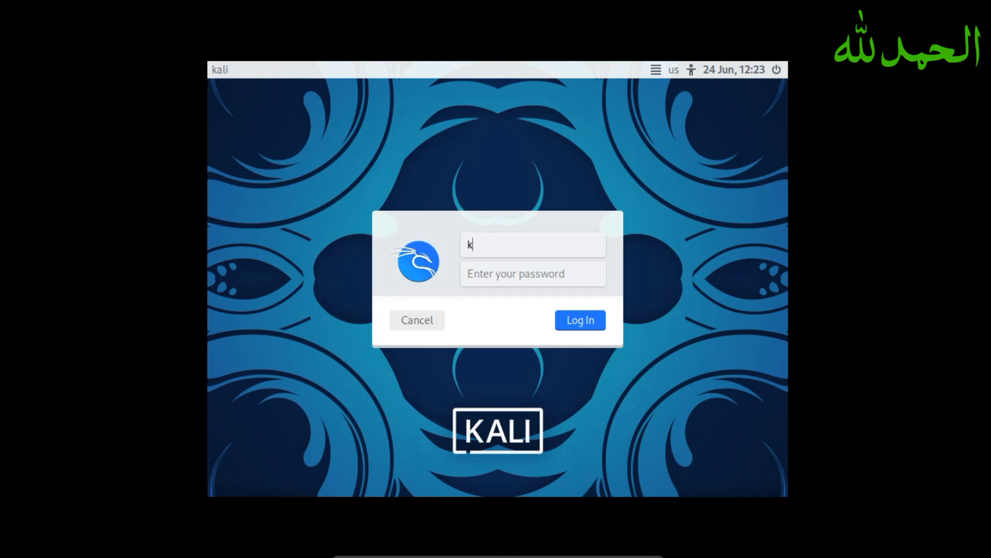
text(ali)
key(Tab)
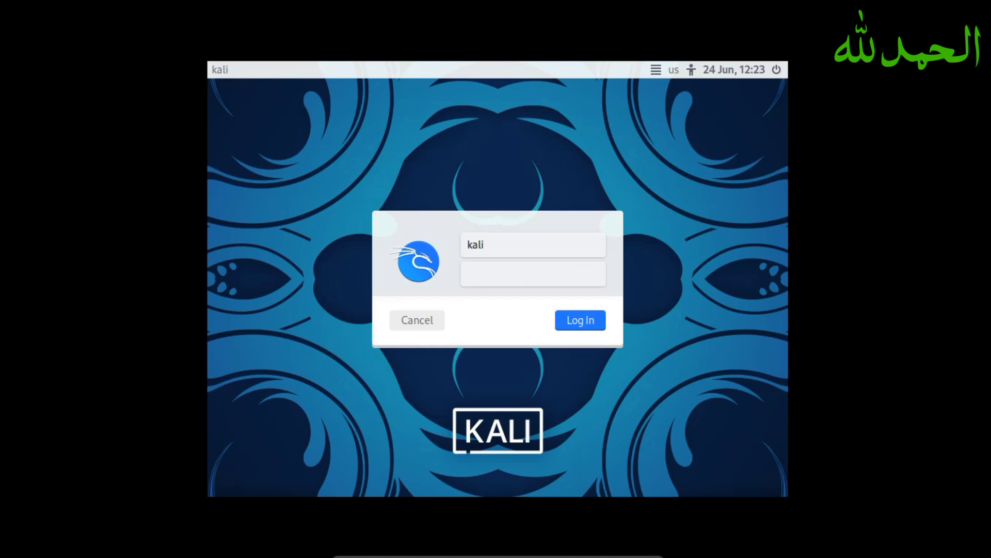
text(kal)
key(Return)
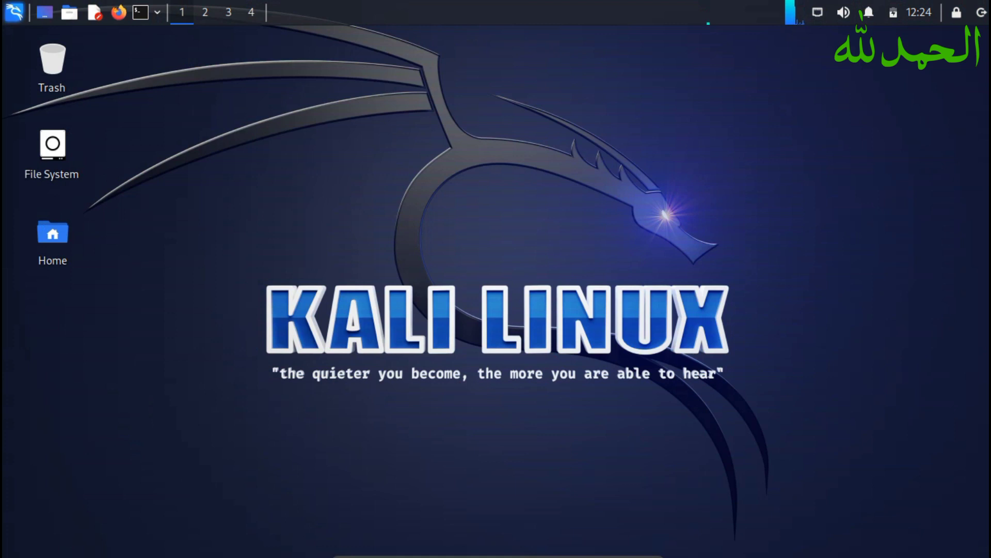
- Set the desktop wallpaper to kali-purple.png in Desktop Settings and close the dialog
right_click(293, 137)
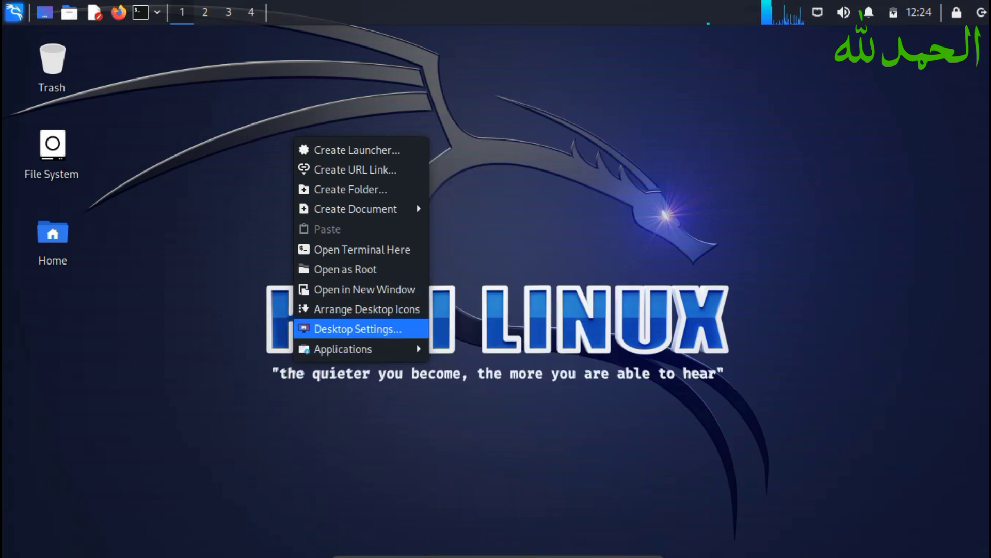
click(357, 329)
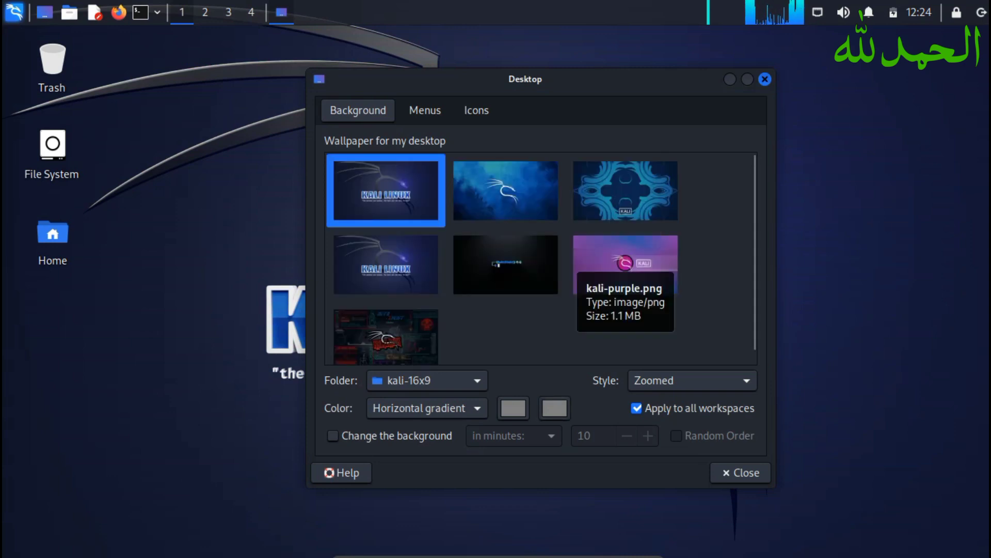
click(626, 262)
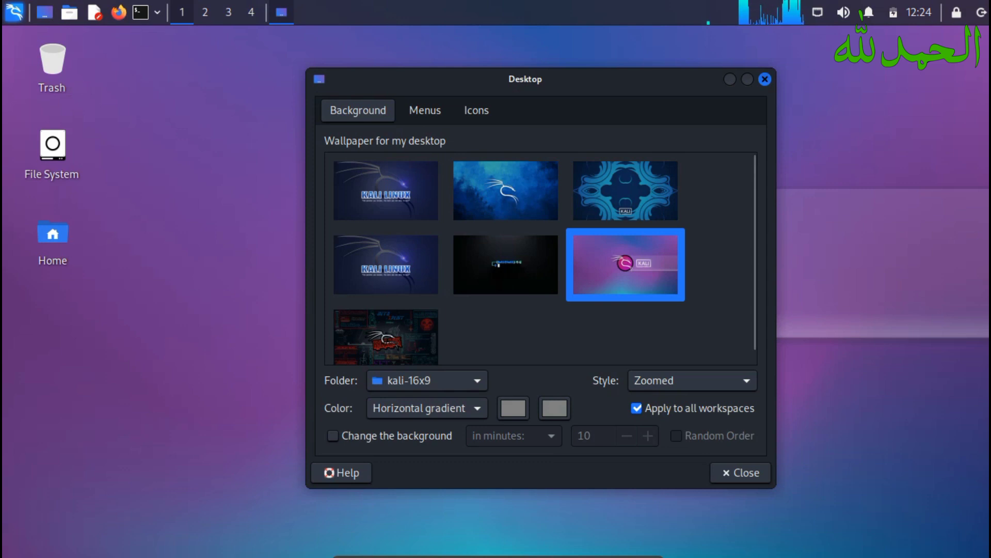
click(764, 79)
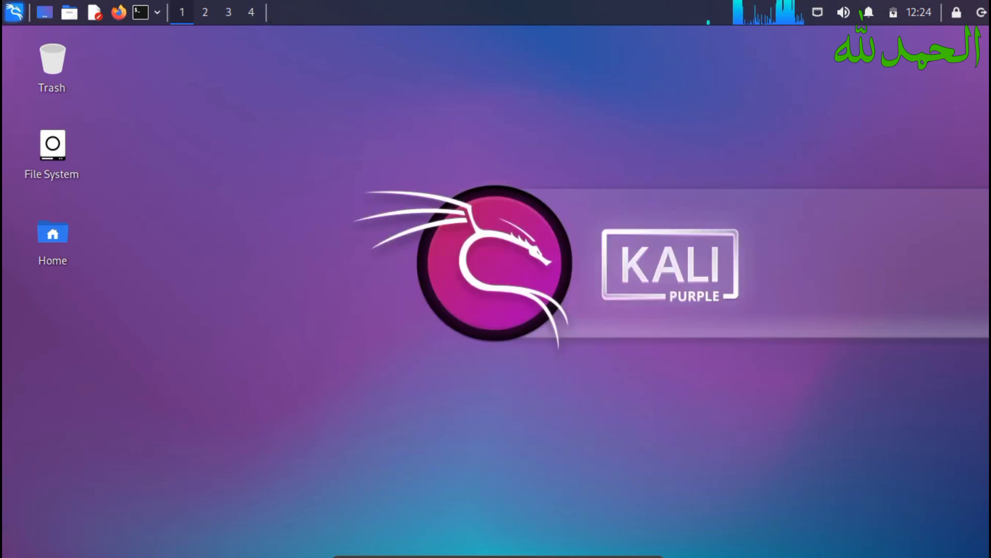
mouse_move(613, 556)
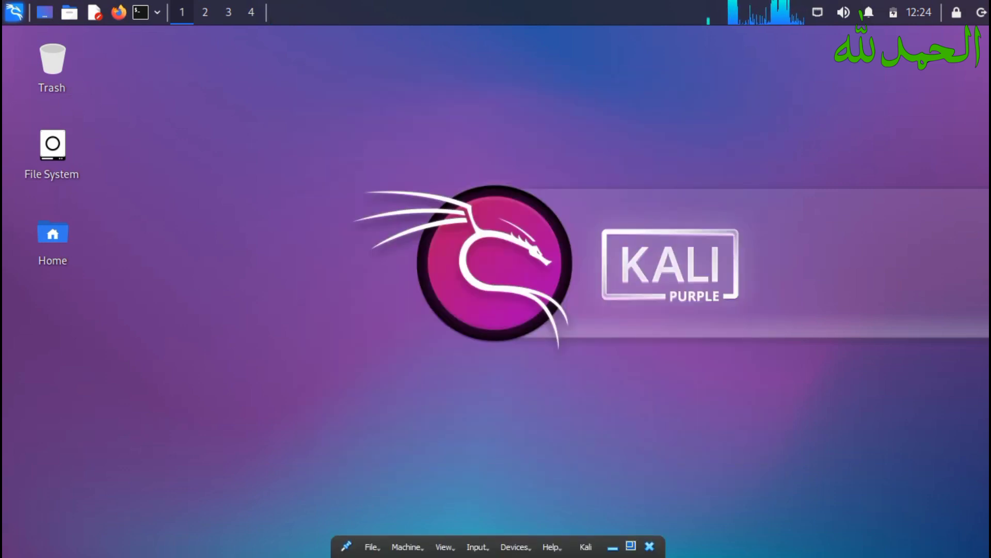
- Exit full screen and choose 'Power off the machine' when closing the Kali VM
click(631, 546)
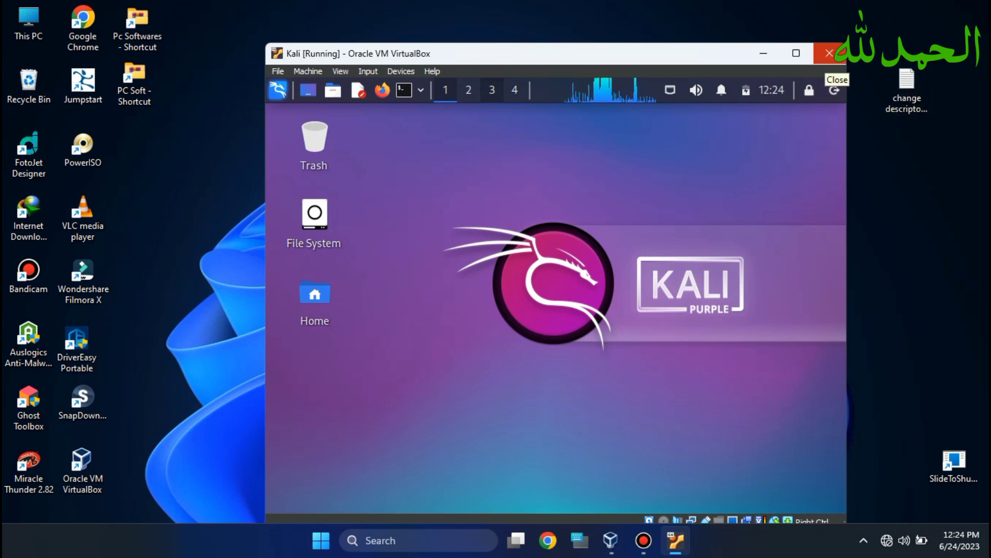
click(830, 53)
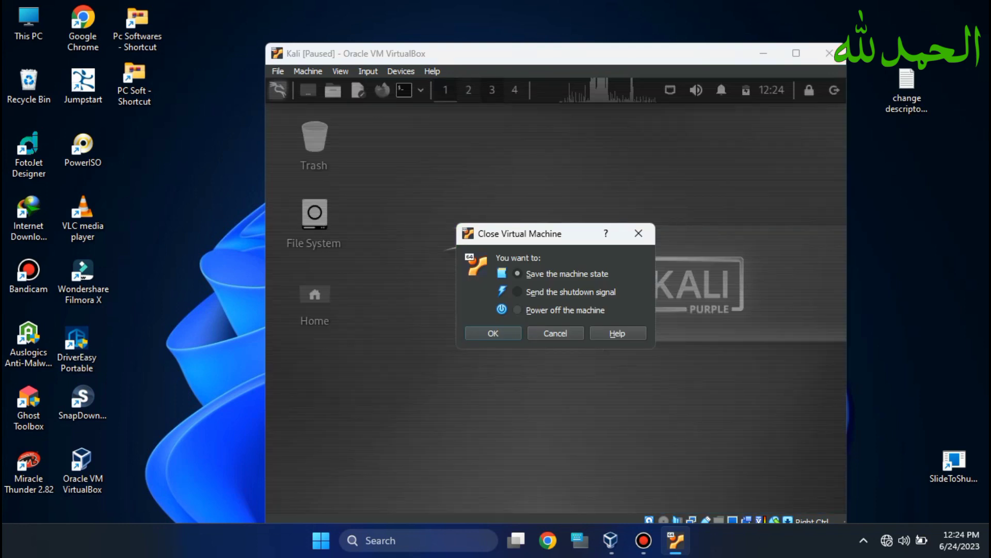
click(518, 310)
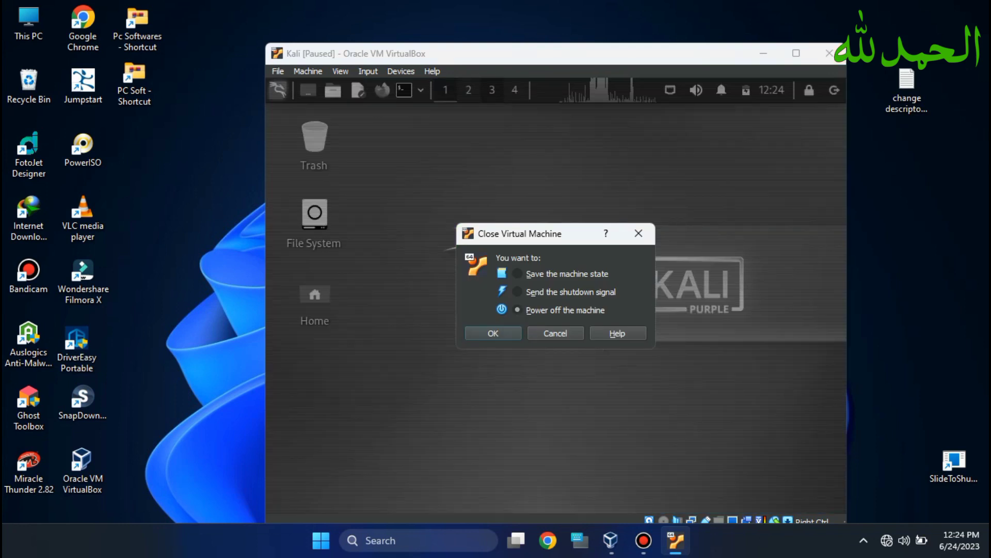